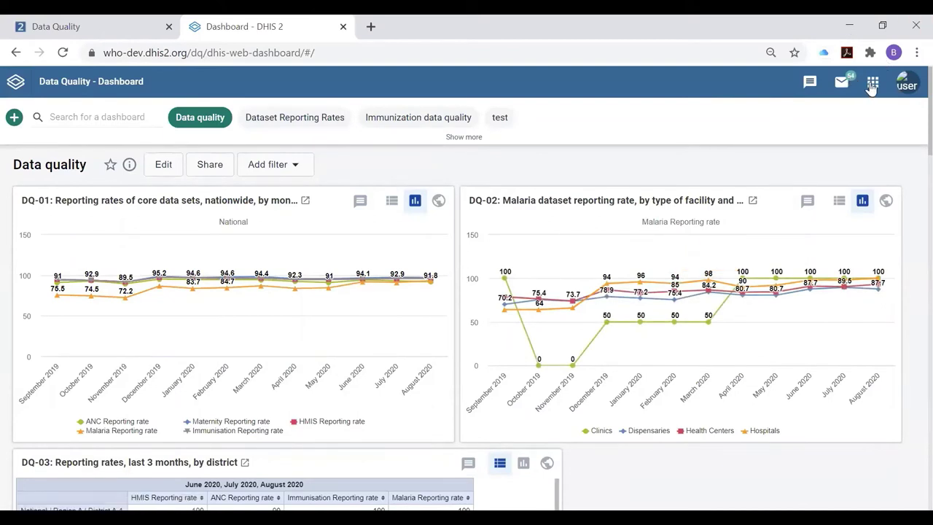
# Step: Search the apps for "who" and open the WHO Data Quality Tool
pyautogui.click(872, 85)
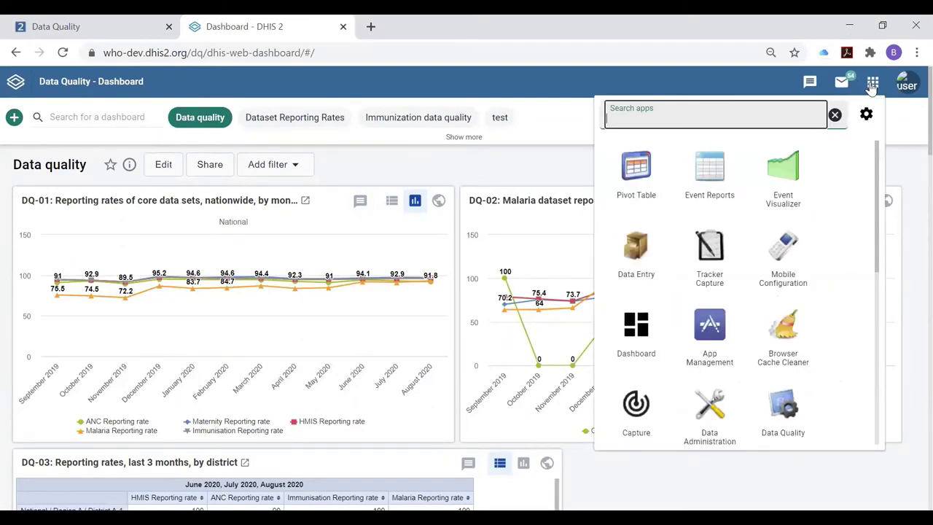
pyautogui.write('who')
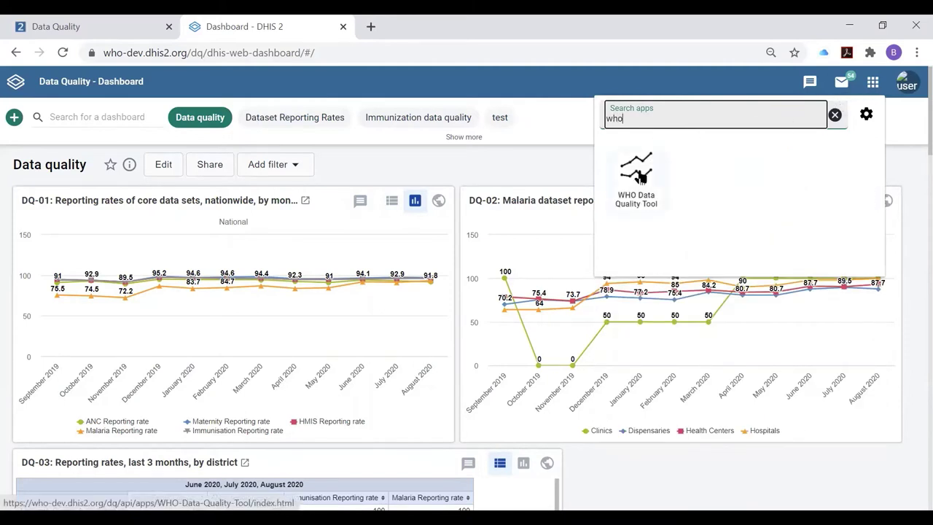
pyautogui.click(639, 169)
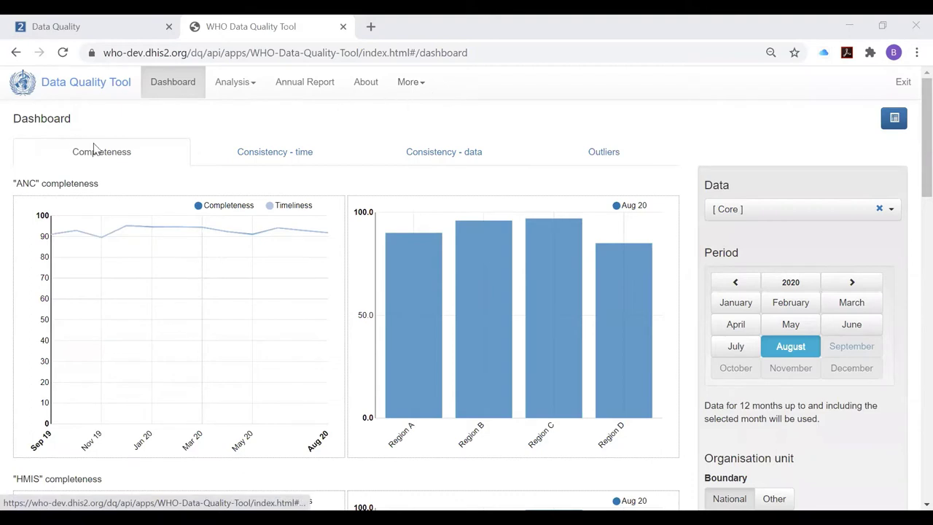
# Step: Display the dashboard's Outliers results, and hide and reshow the data, period and organisation unit selections
pyautogui.click(328, 154)
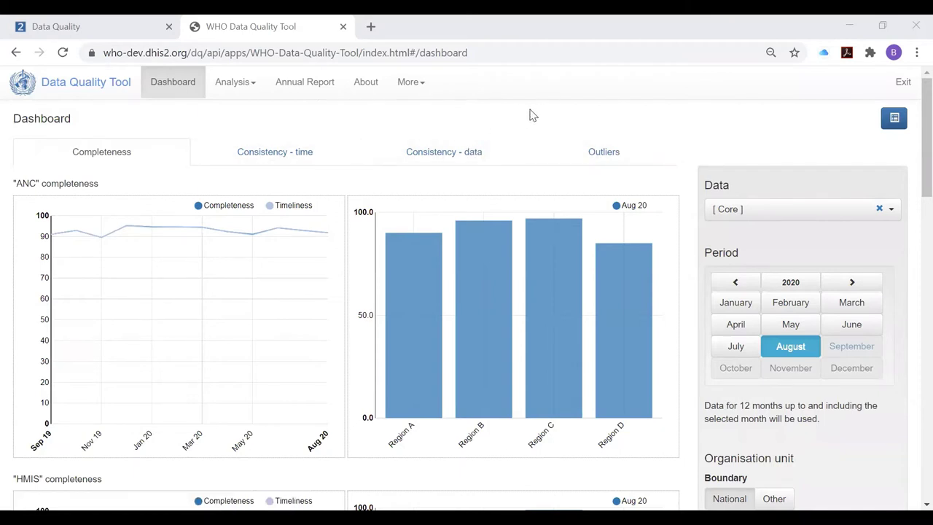
pyautogui.click(581, 160)
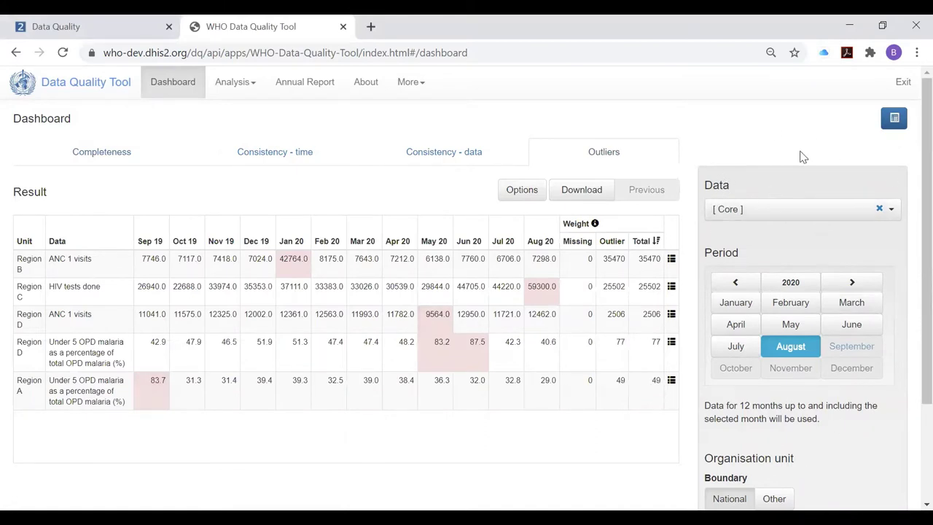
pyautogui.click(889, 123)
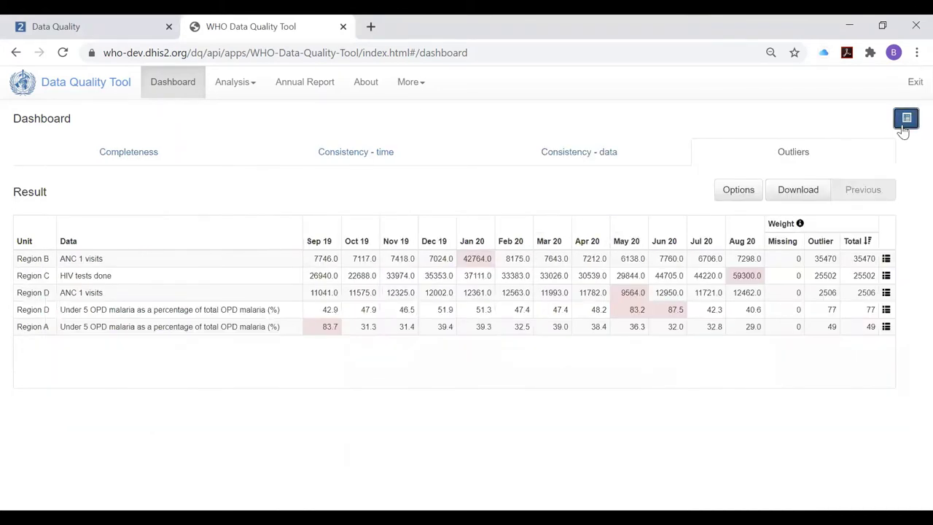
pyautogui.click(899, 127)
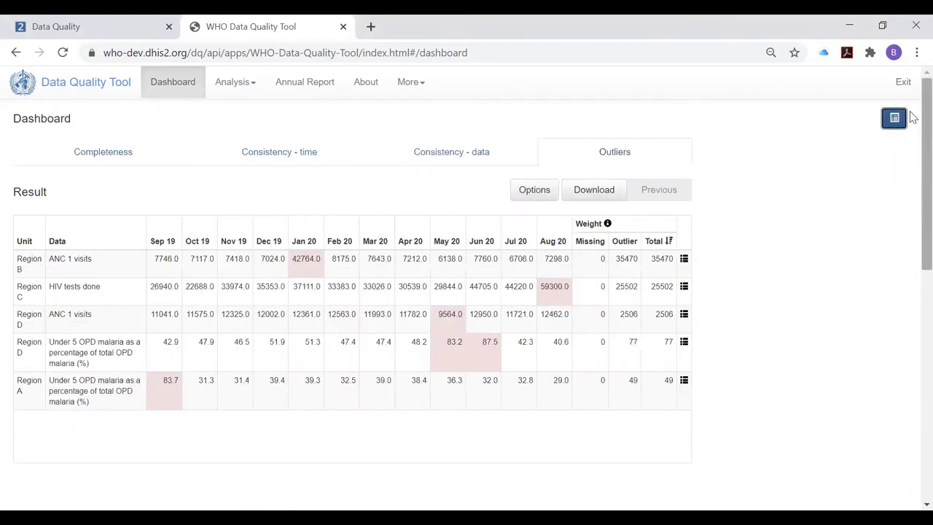
# Step: Set the outlier analysis to the District data group and the period to June 2020
pyautogui.scroll(-6, 912, 118)
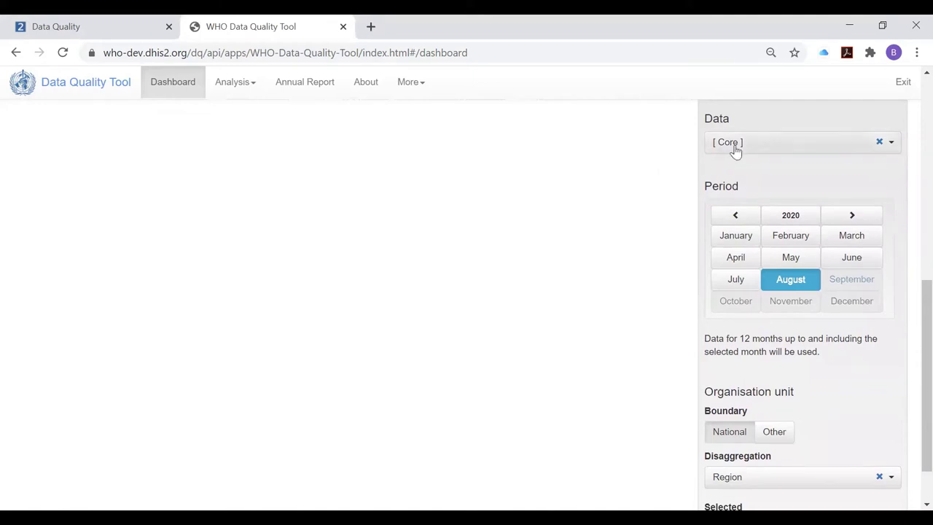
pyautogui.click(741, 143)
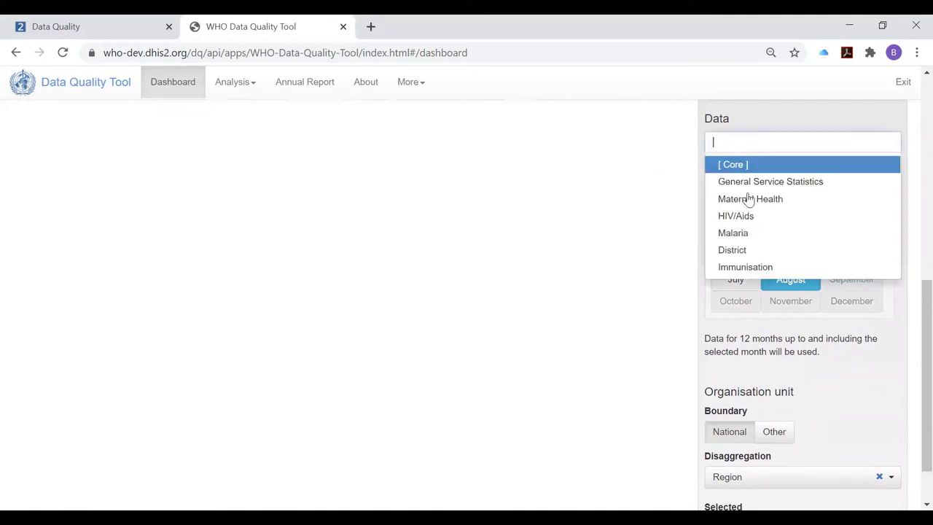
pyautogui.click(732, 250)
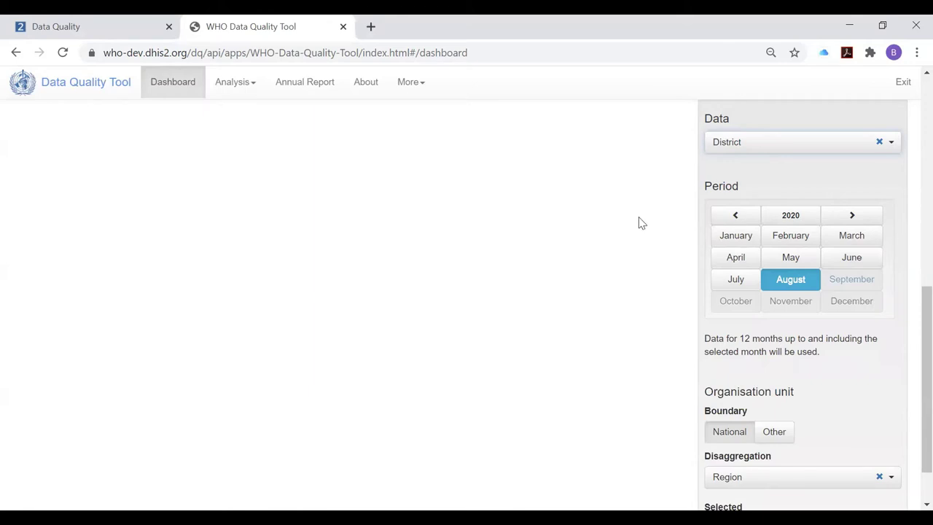
pyautogui.click(850, 259)
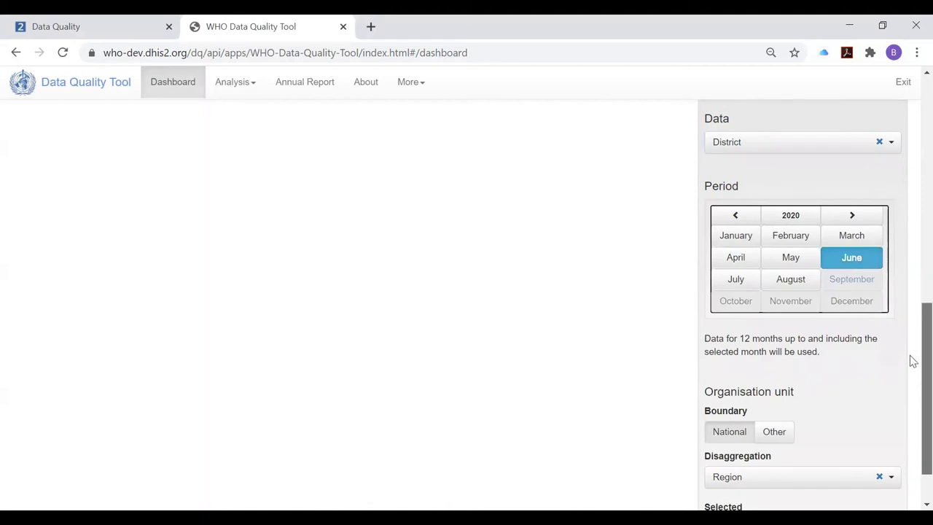
# Step: Change the organisation unit boundary from national to District A-1 within Region A
pyautogui.scroll(-1, 910, 358)
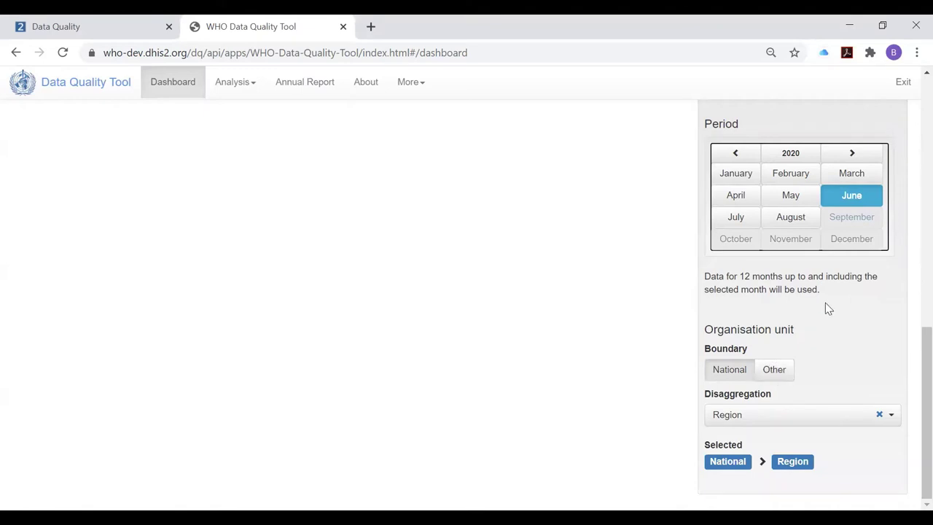
pyautogui.click(777, 371)
pyautogui.click(752, 415)
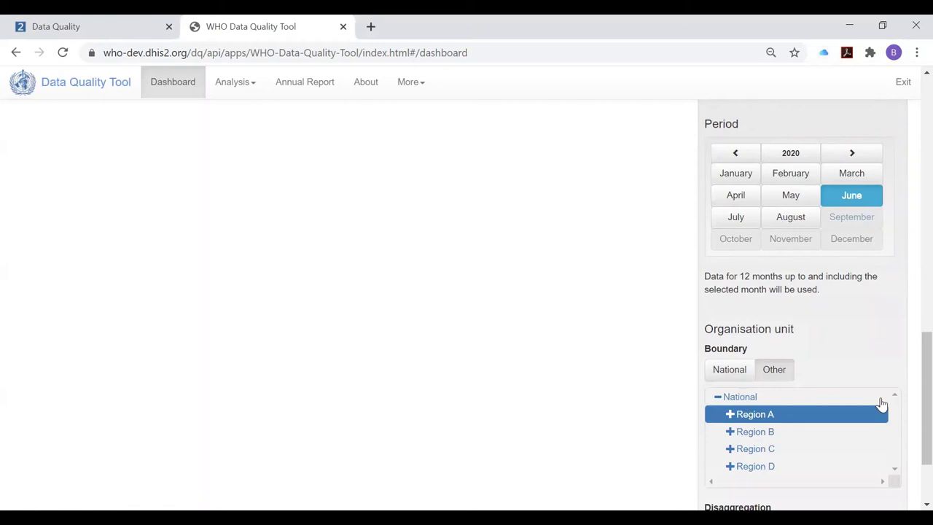
pyautogui.click(729, 415)
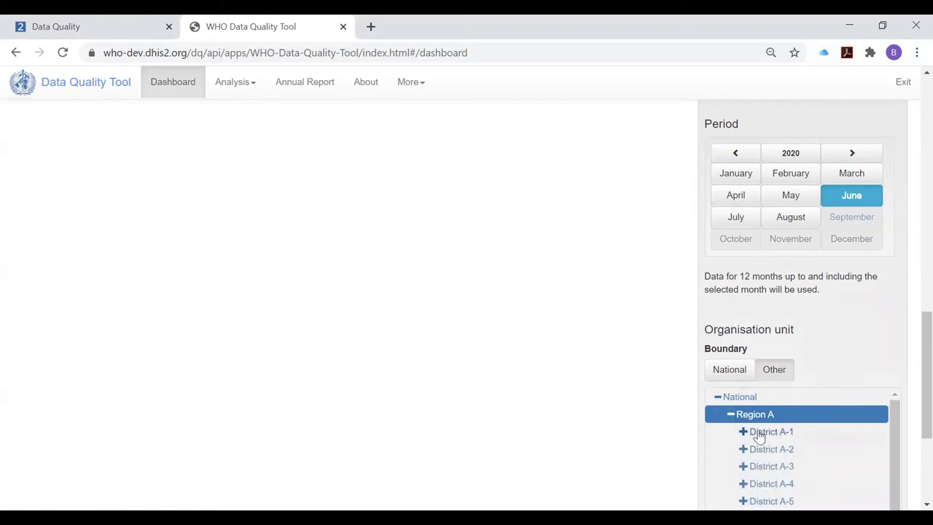
pyautogui.click(756, 434)
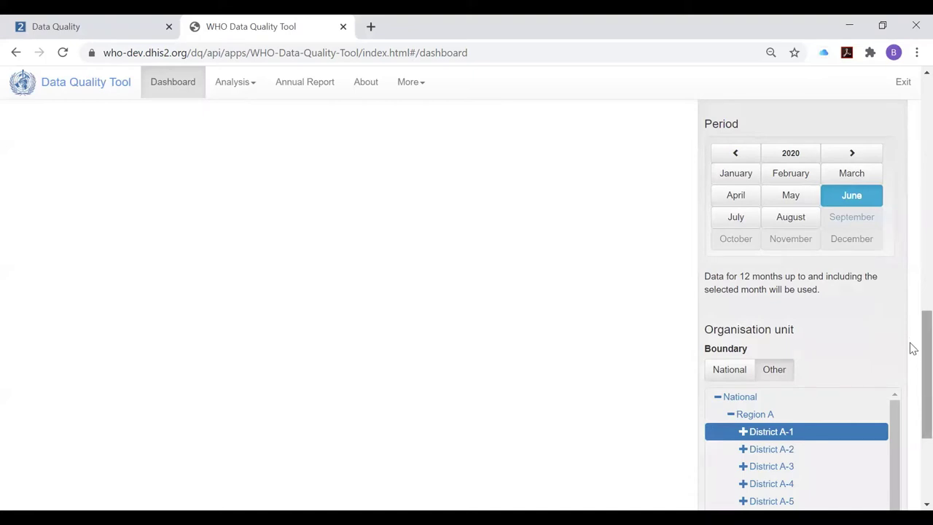
# Step: Set the organisation unit disaggregation for District A-1 to Facility and check the selection
pyautogui.scroll(1, 914, 349)
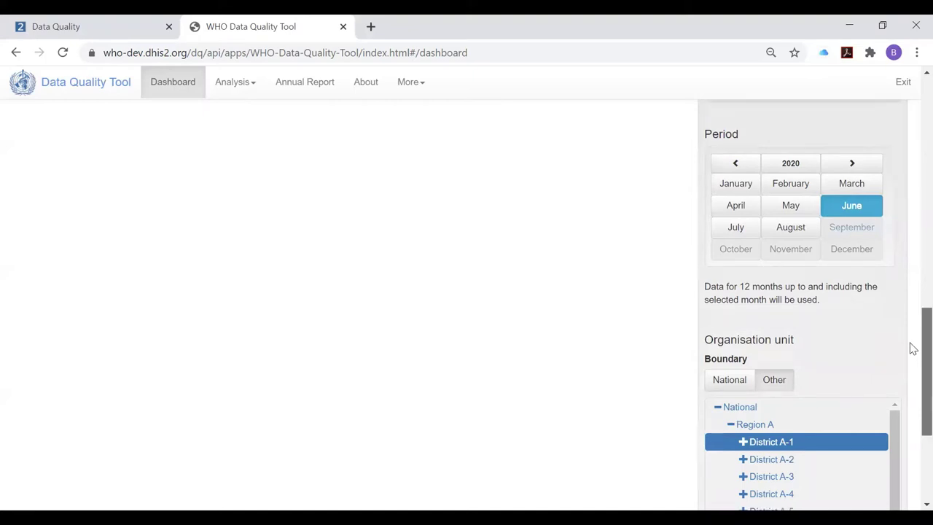
pyautogui.scroll(-1, 910, 352)
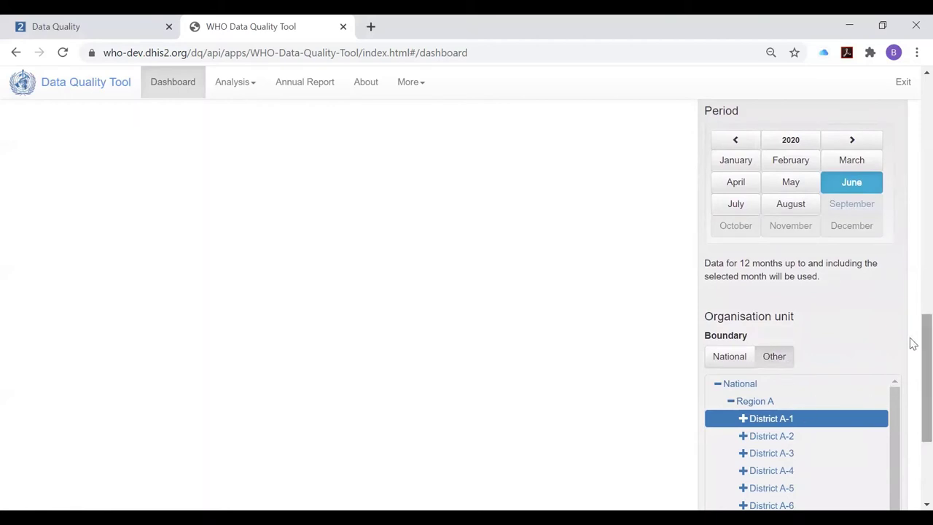
pyautogui.scroll(-3, 913, 344)
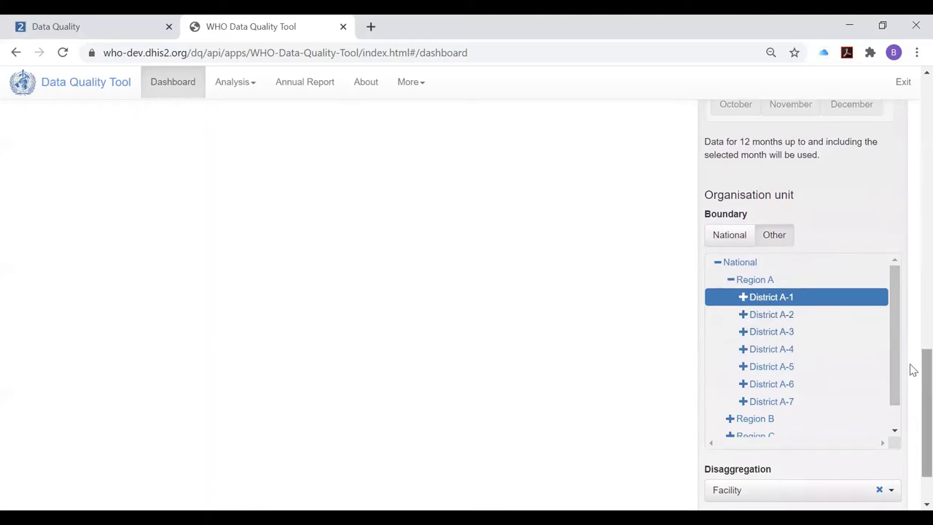
pyautogui.scroll(-1, 914, 376)
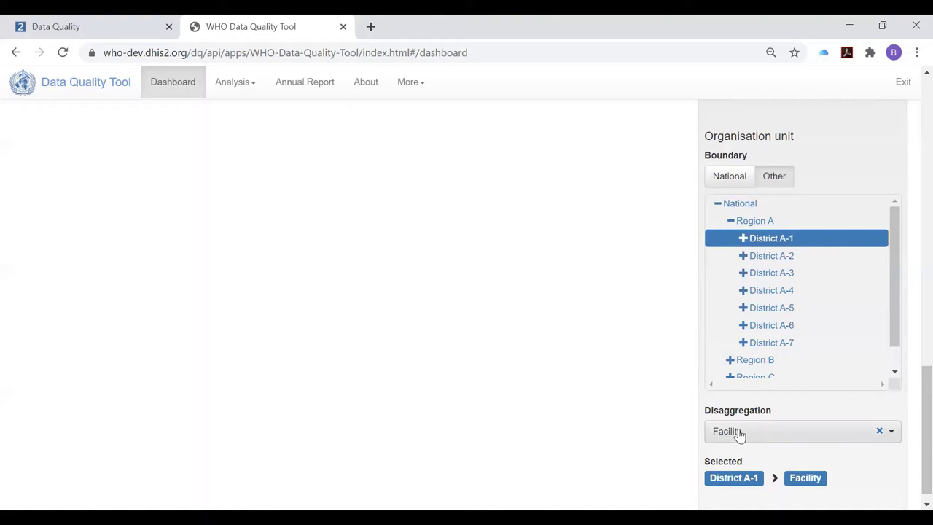
pyautogui.click(739, 430)
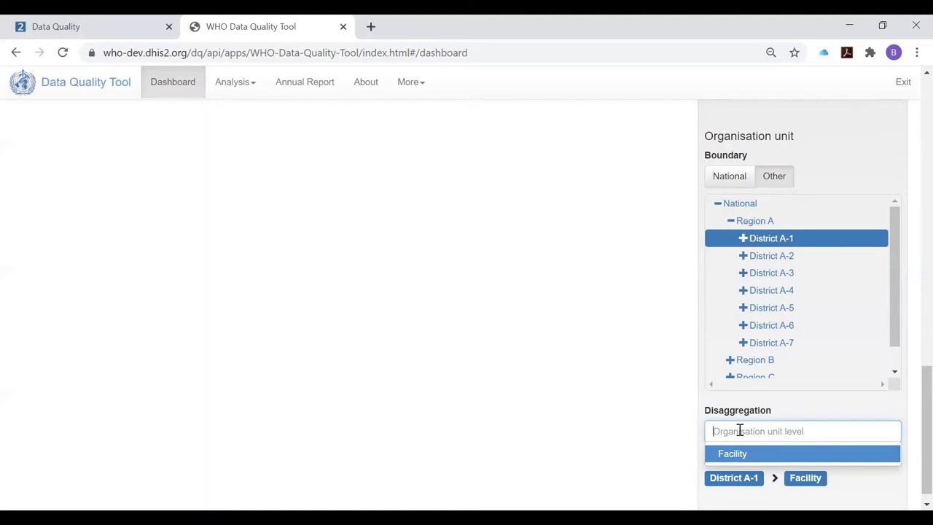
pyautogui.click(733, 454)
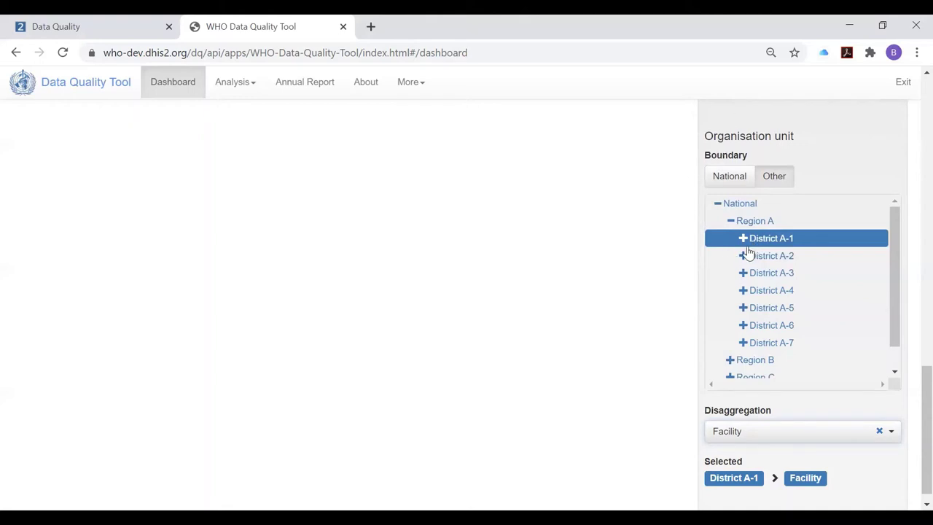
pyautogui.click(725, 430)
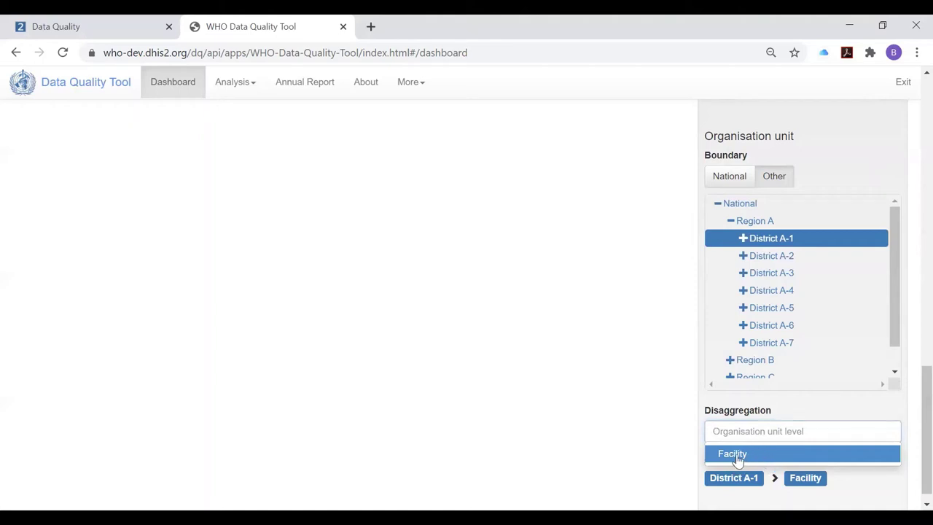
pyautogui.click(740, 454)
pyautogui.scroll(1, 910, 435)
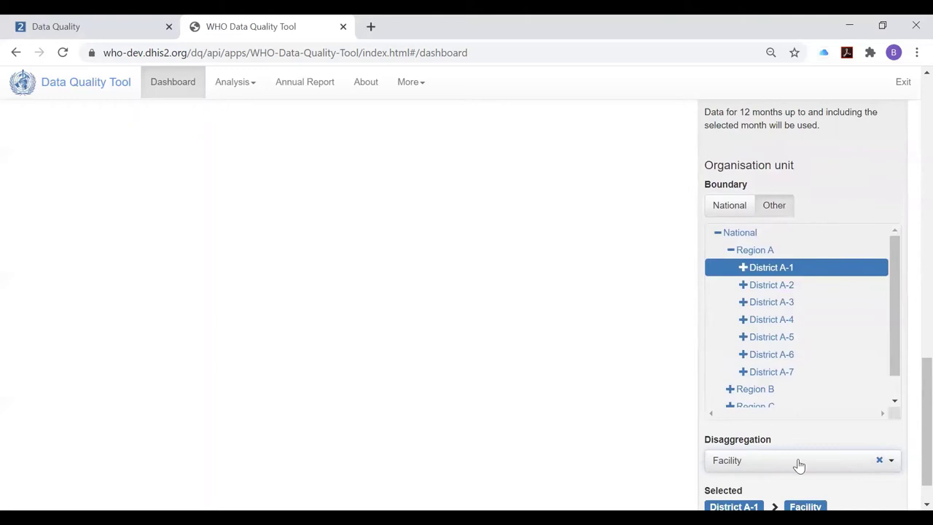
pyautogui.scroll(1, 913, 408)
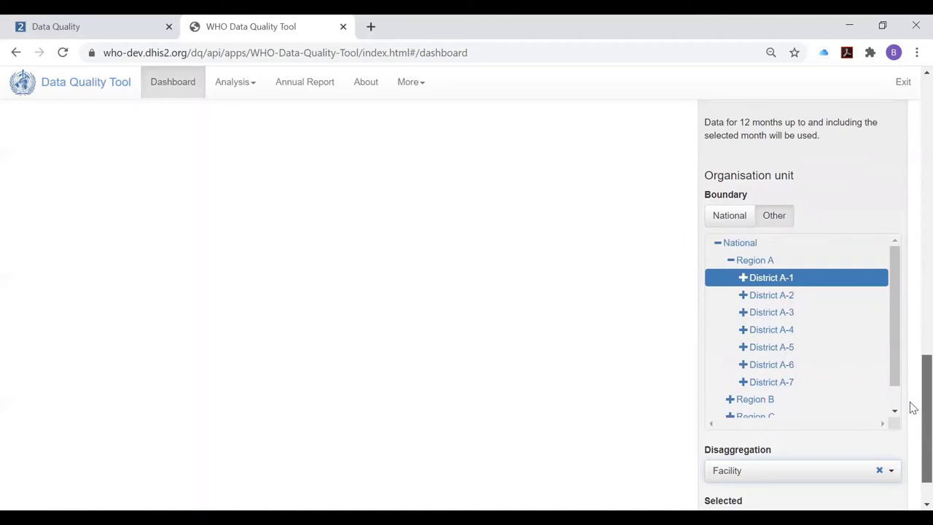
pyautogui.scroll(-1, 912, 408)
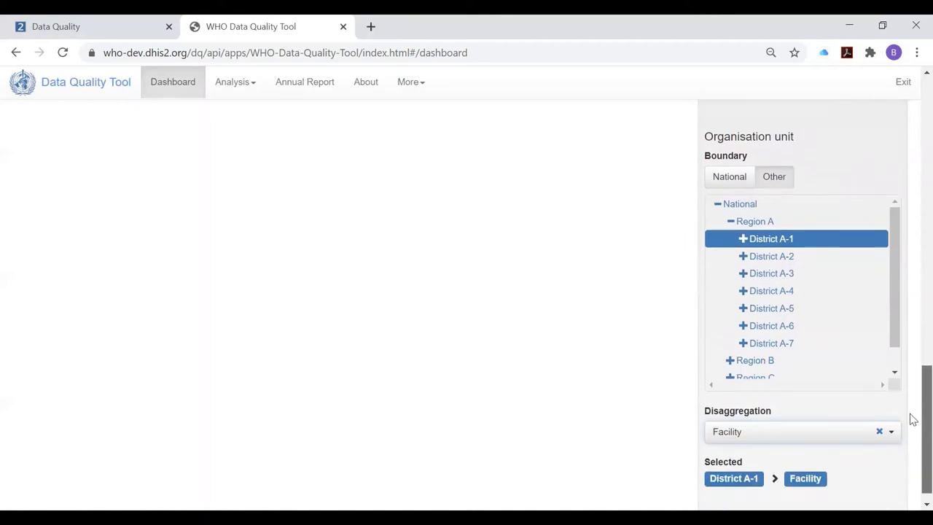
# Step: Show the District A-1 outlier results at full width and include Z-scores in the table
pyautogui.moveTo(913, 419); pyautogui.dragTo(913, 67)
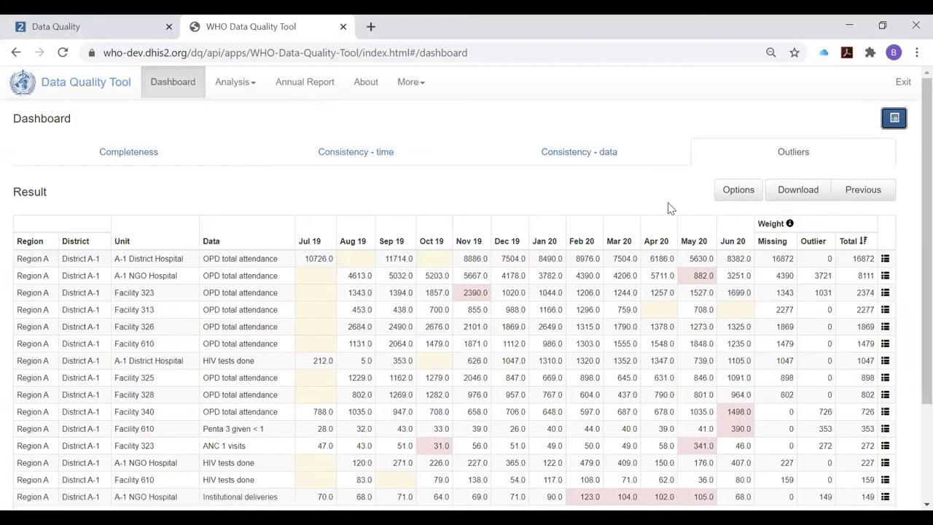
pyautogui.scroll(-2, 666, 208)
pyautogui.scroll(1, 656, 204)
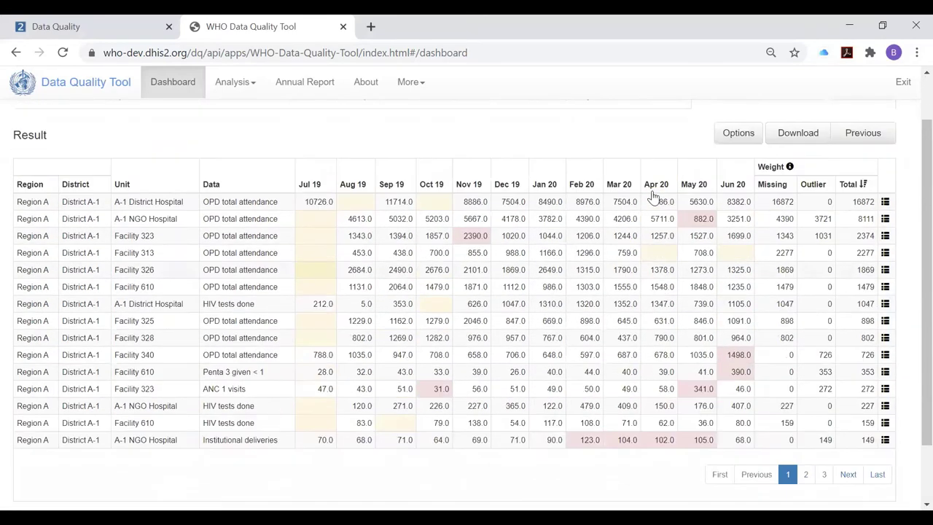
pyautogui.click(730, 138)
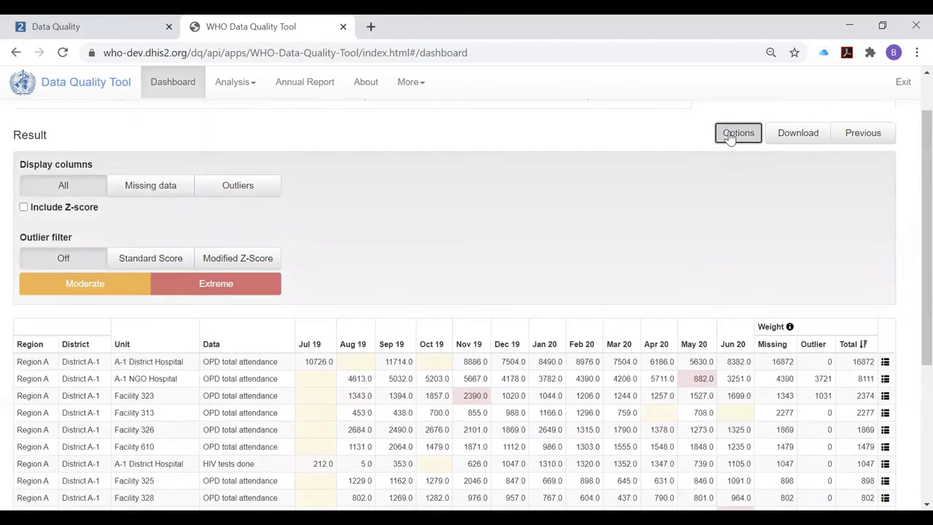
pyautogui.click(23, 209)
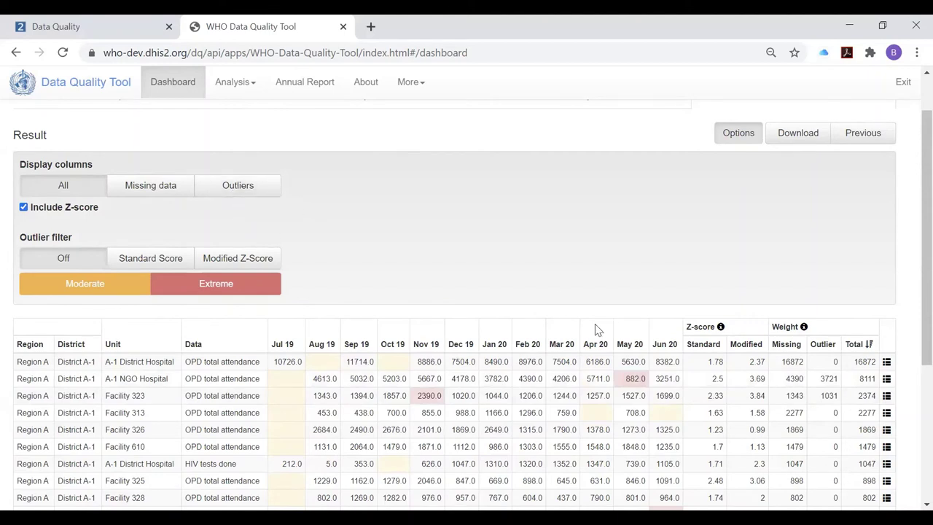
# Step: Limit the results table to outlier columns and filter it to extreme outliers by Modified Z-Score
pyautogui.click(244, 187)
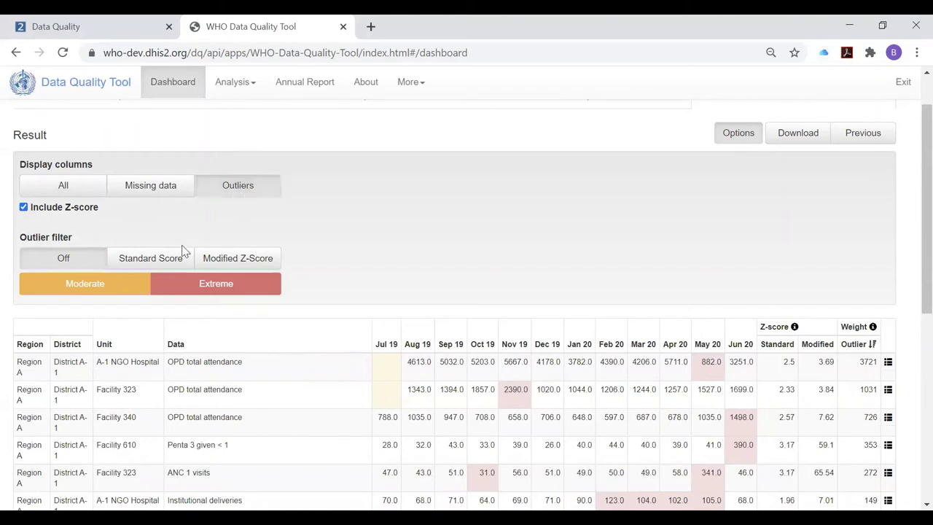
pyautogui.click(241, 263)
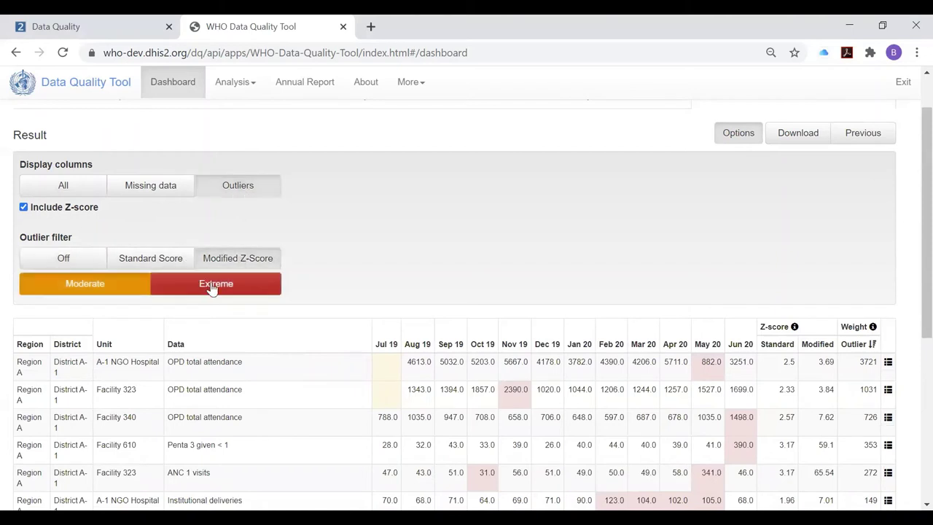
pyautogui.click(220, 285)
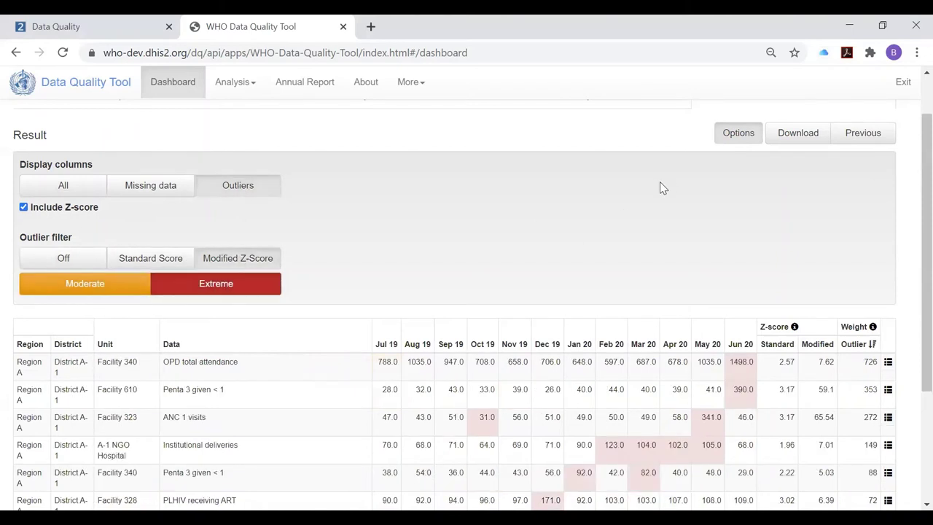
# Step: Visualise the OPD total attendance outlier row for Facility 340 as a chart
pyautogui.scroll(-1, 826, 210)
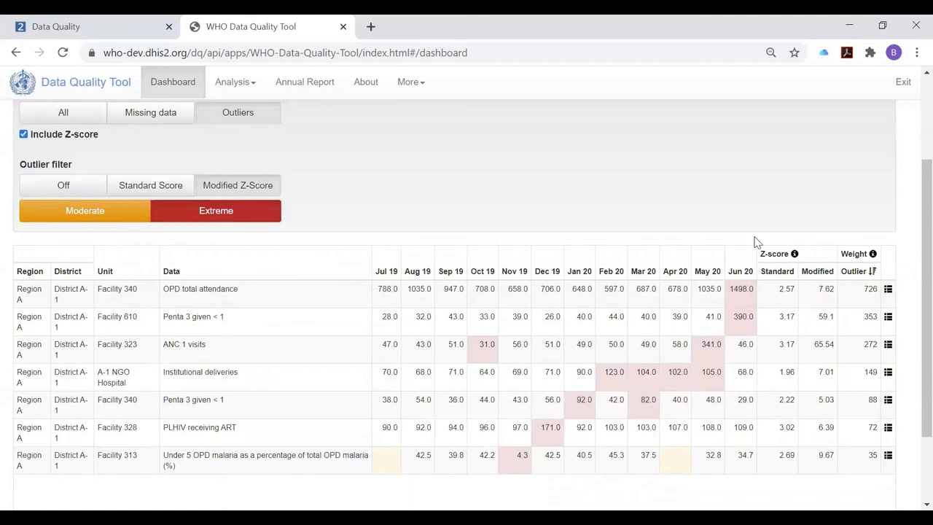
pyautogui.click(888, 290)
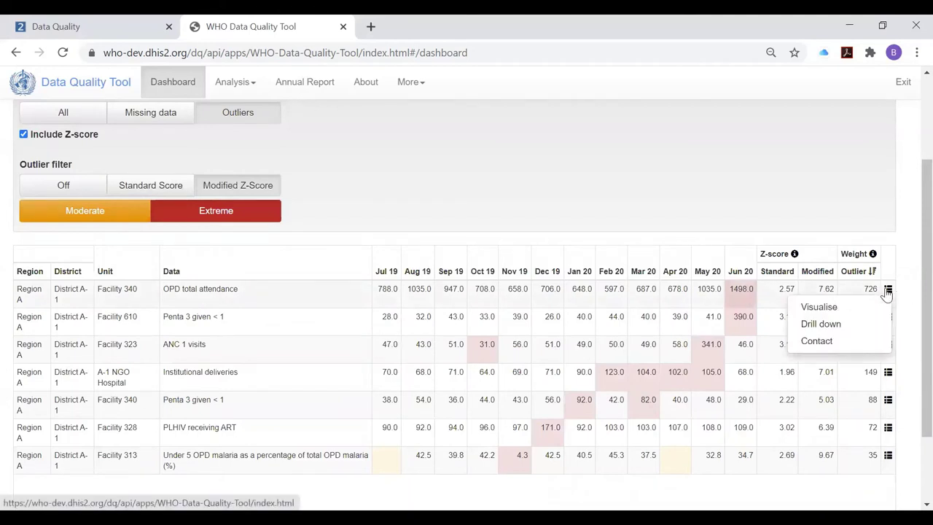
pyautogui.click(819, 309)
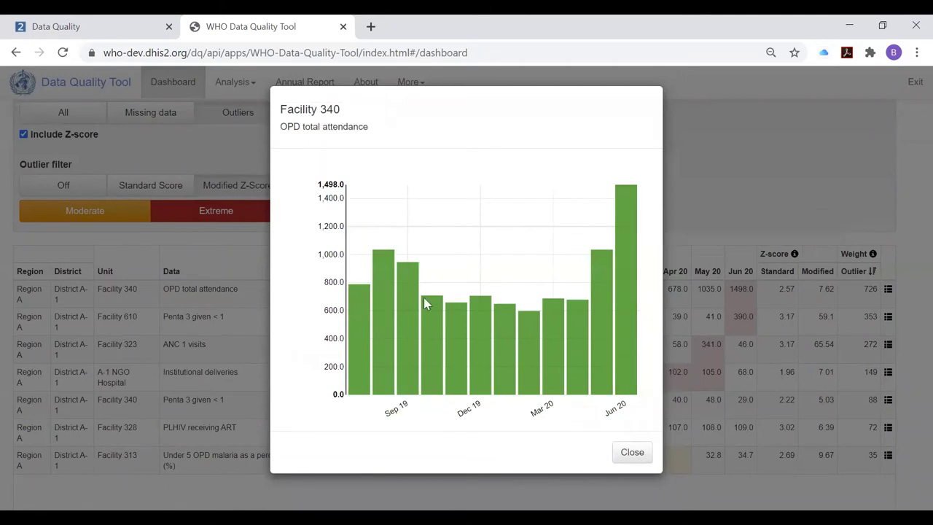
# Step: Check the June 2020 bar in Facility 340's chart and visualise the Penta 3 given < 1 row for Facility 610
pyautogui.moveTo(629, 201)
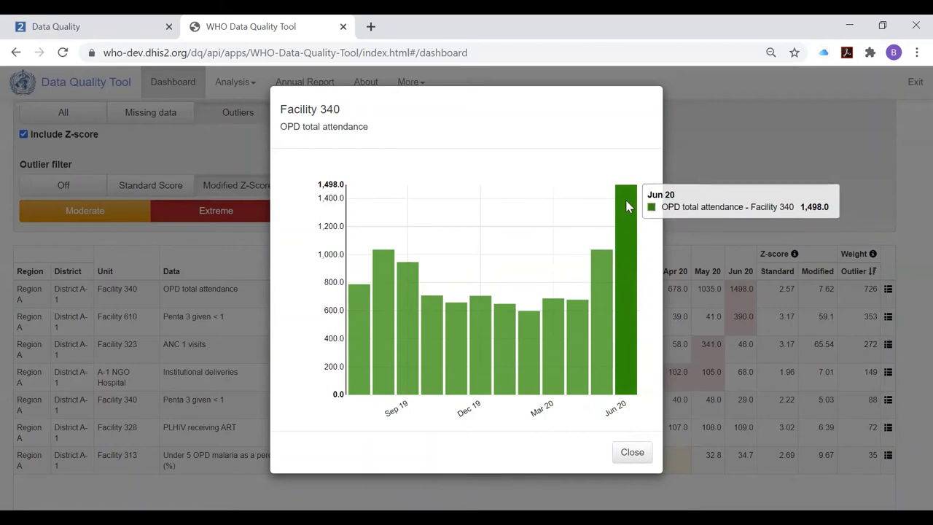
pyautogui.click(635, 454)
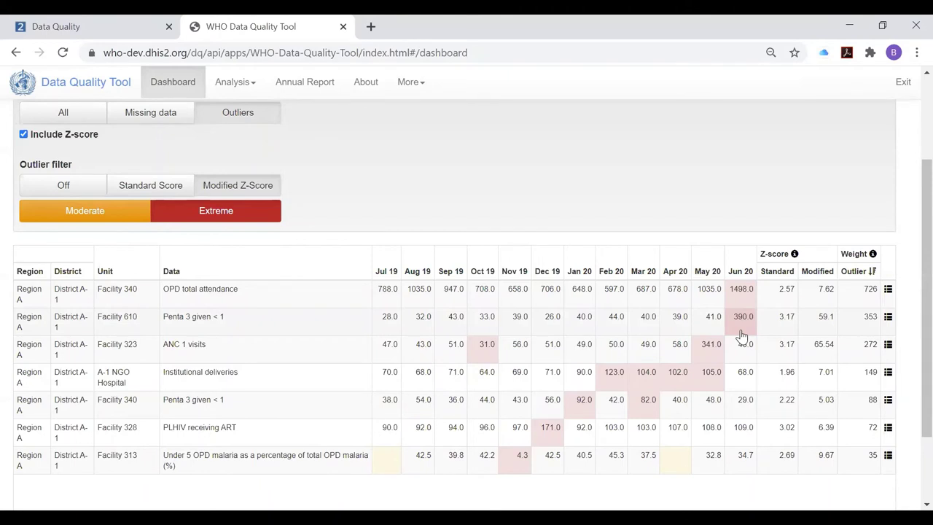
pyautogui.click(887, 318)
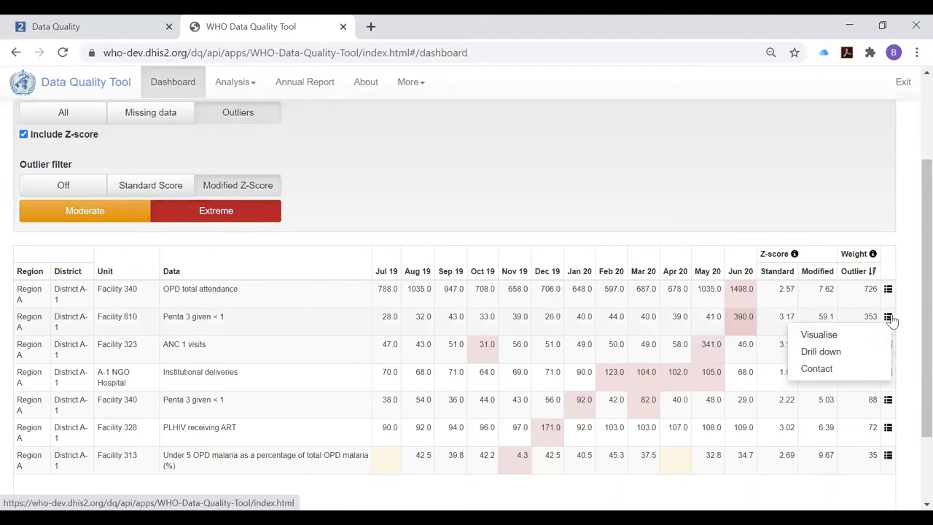
pyautogui.click(817, 336)
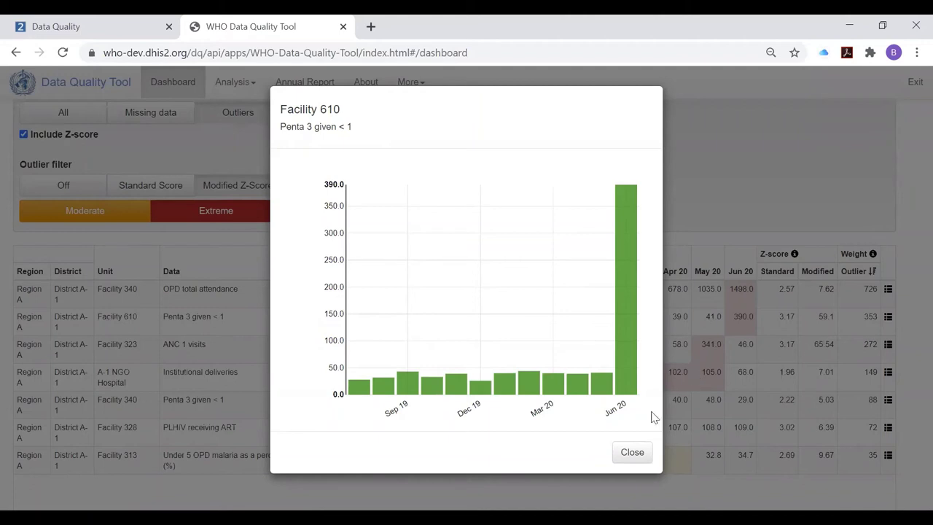
pyautogui.click(631, 453)
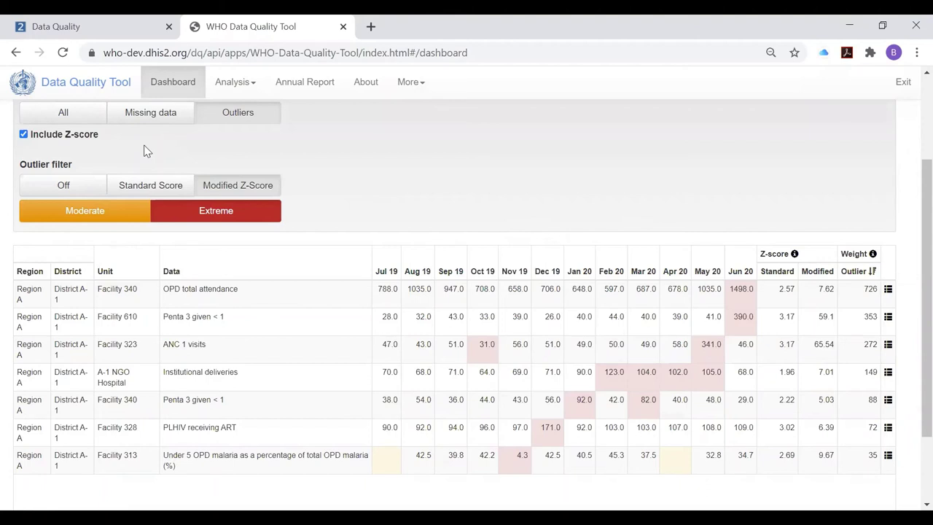
# Step: Turn off the outlier filter and show only the missing data columns in the District A-1 results table
pyautogui.click(58, 189)
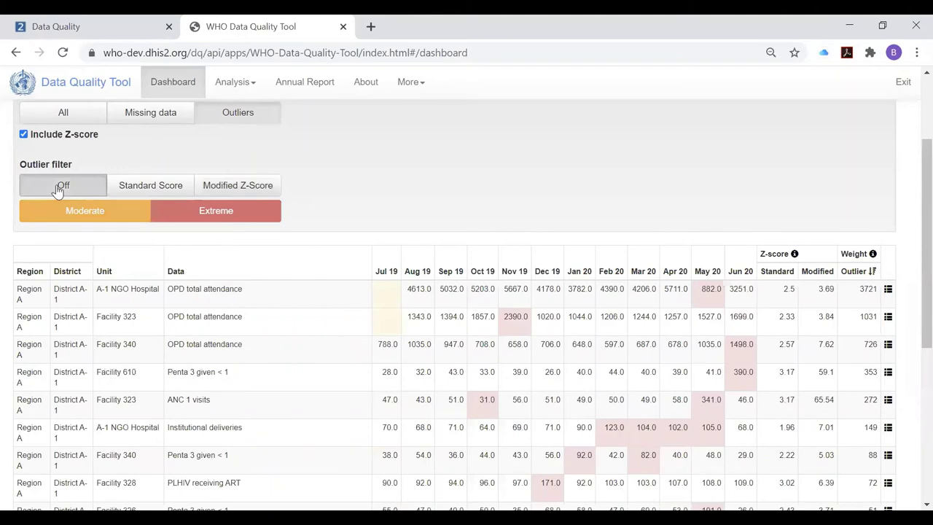
pyautogui.click(148, 117)
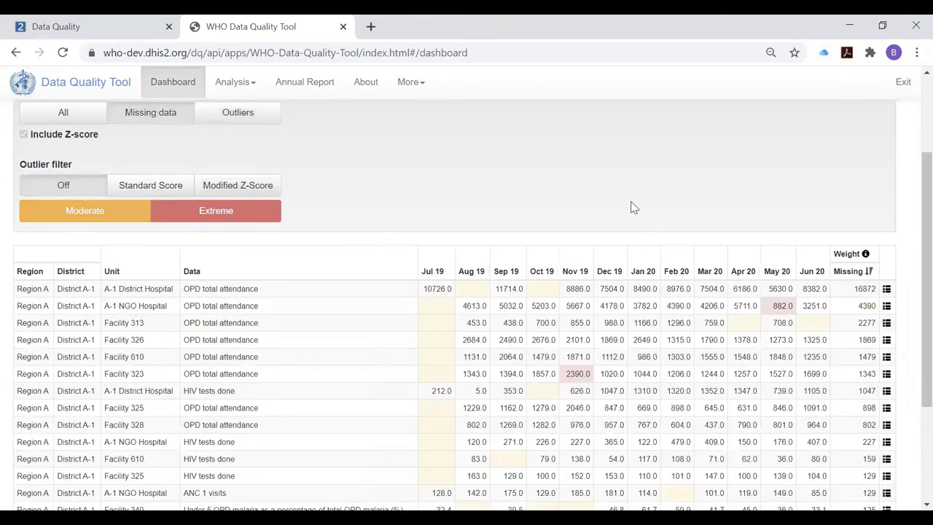
pyautogui.scroll(-1, 632, 208)
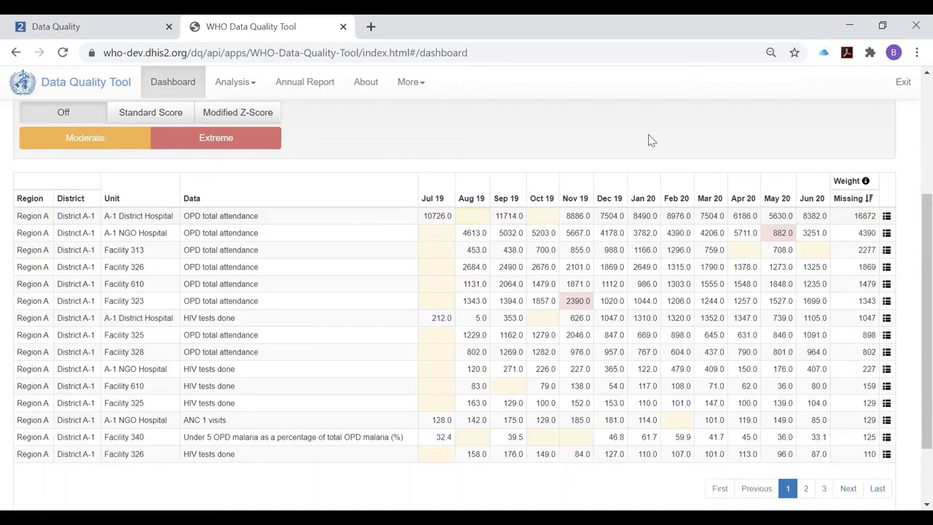
# Step: Download the results as a comma-separated CSV named "Outlier and missing data analysis" and open the file in Excel
pyautogui.scroll(1, 651, 138)
pyautogui.scroll(2, 651, 139)
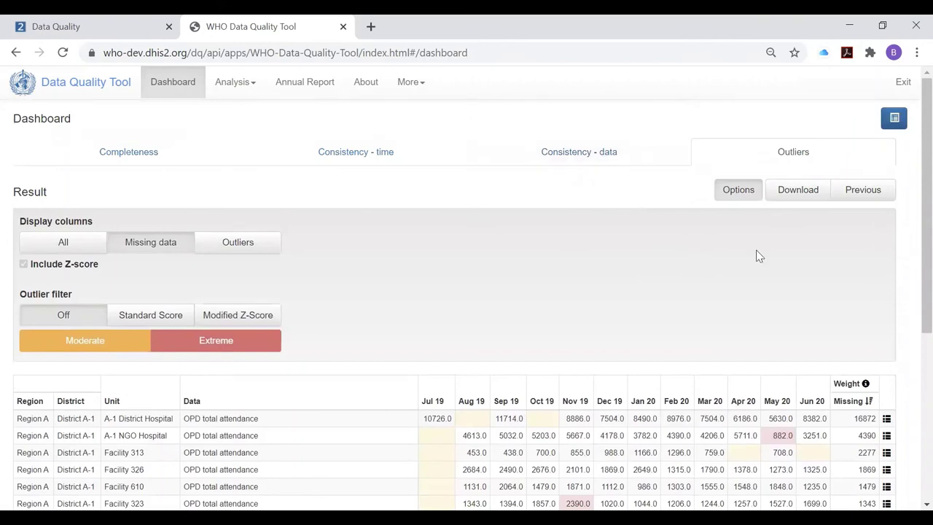
pyautogui.doubleClick(791, 192)
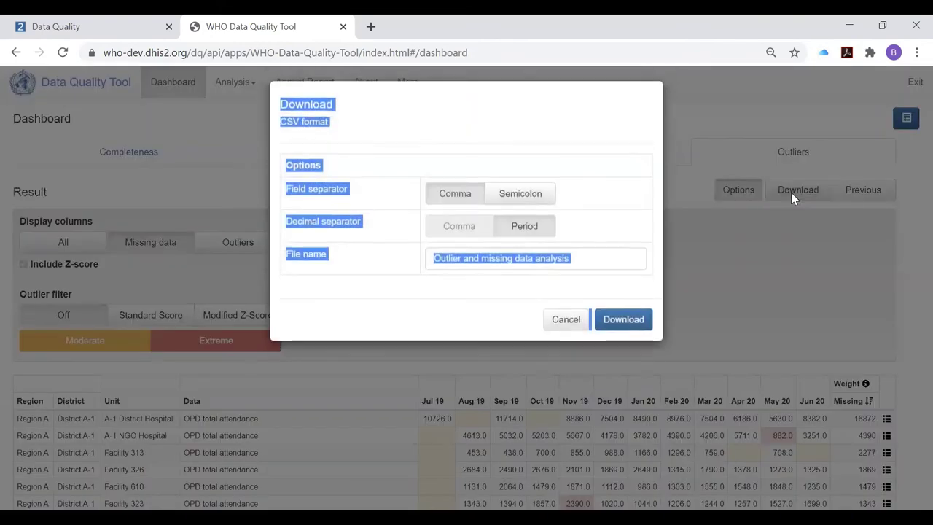
pyautogui.click(616, 328)
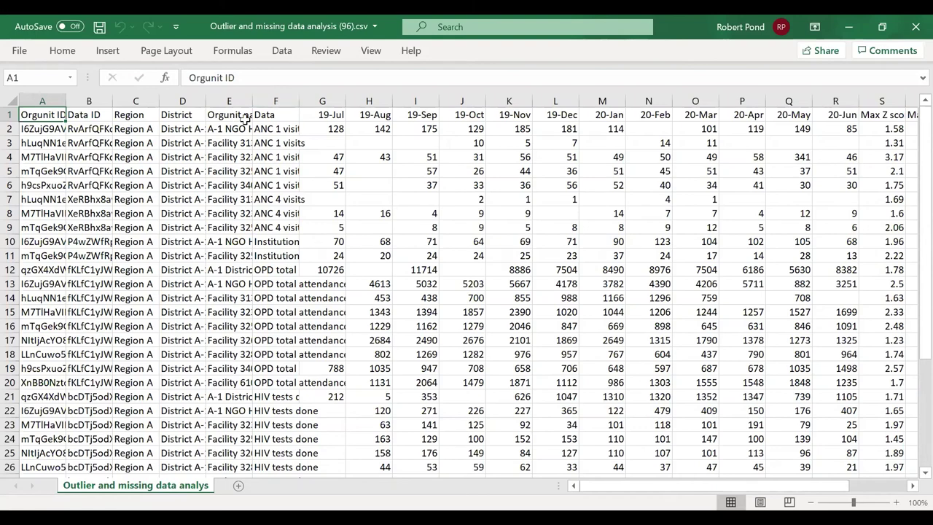
# Step: Sort the exported data by Max modified Z score from largest to smallest
pyautogui.click(280, 52)
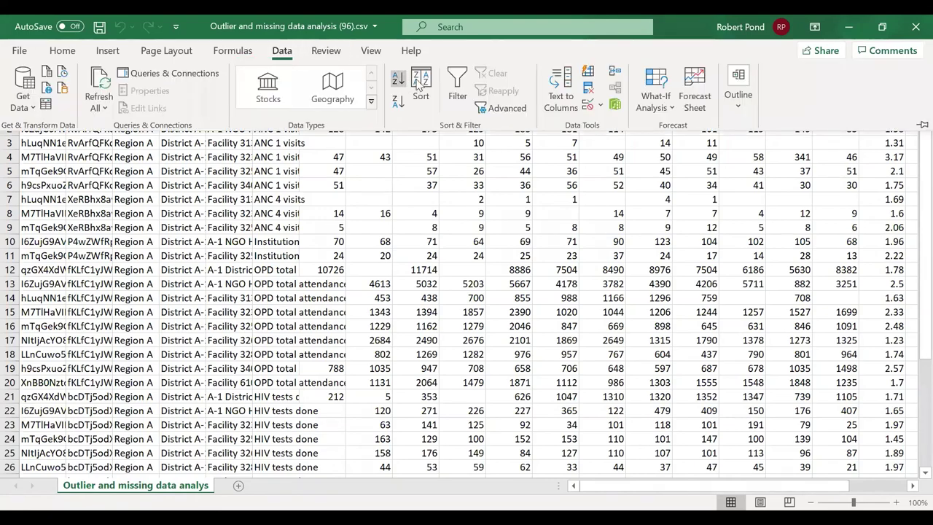
pyautogui.click(422, 86)
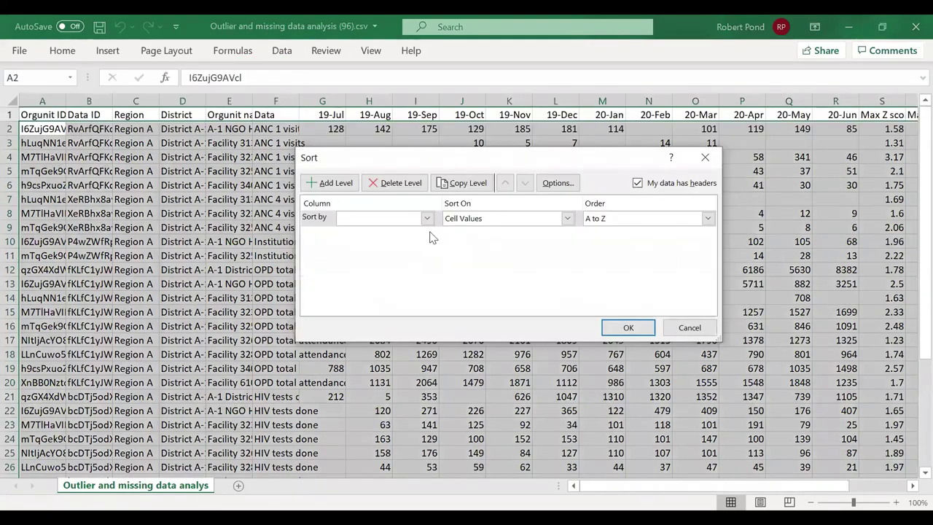
pyautogui.click(426, 218)
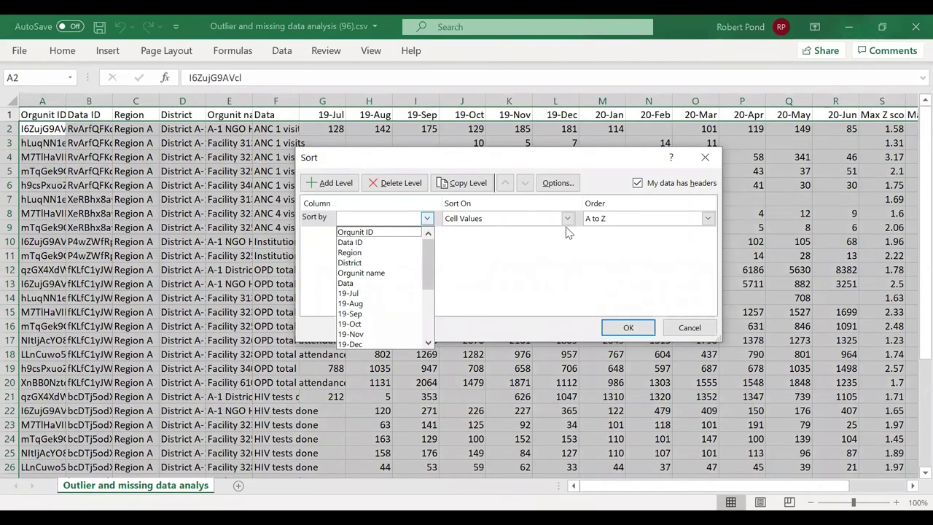
pyautogui.moveTo(429, 259); pyautogui.dragTo(428, 306)
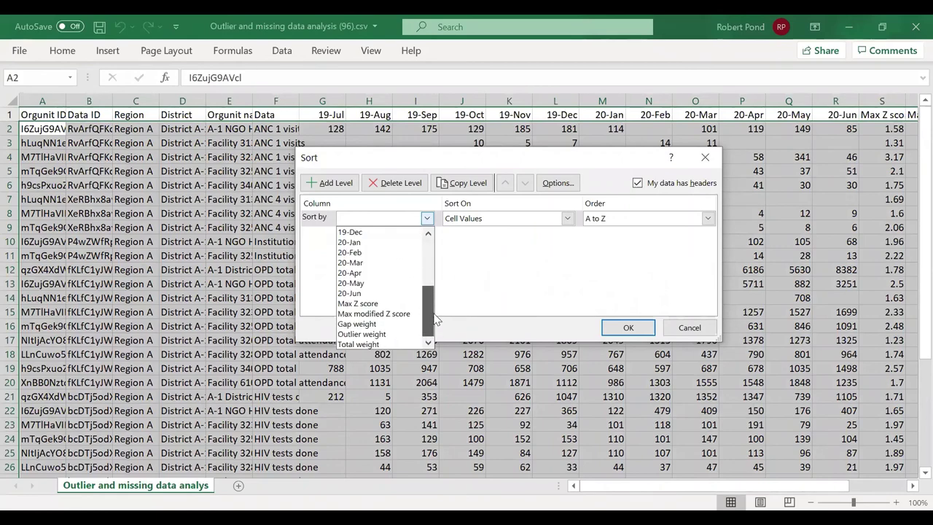
pyautogui.click(361, 314)
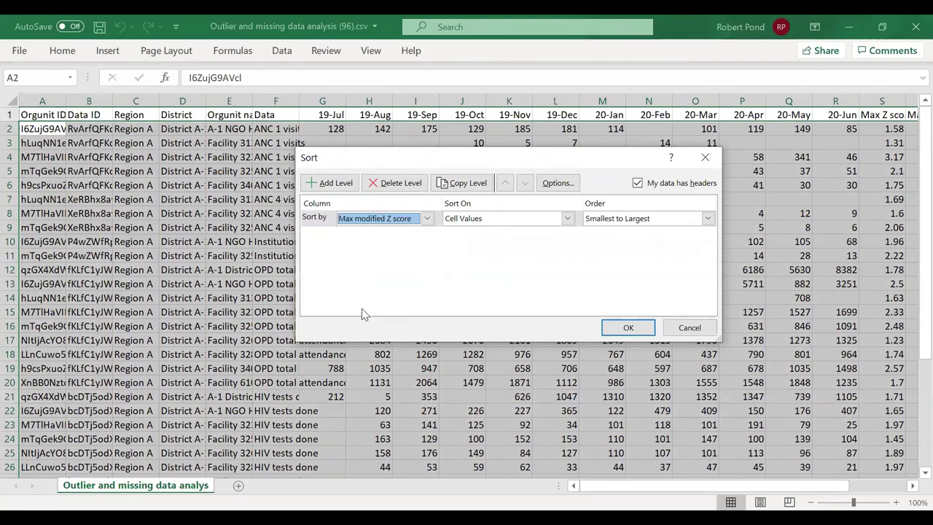
pyautogui.click(708, 218)
pyautogui.click(645, 241)
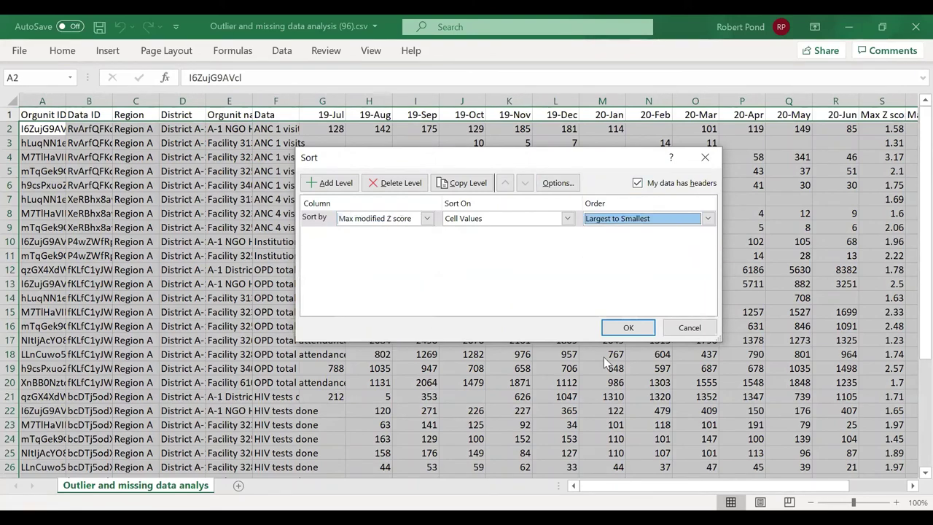
pyautogui.click(616, 327)
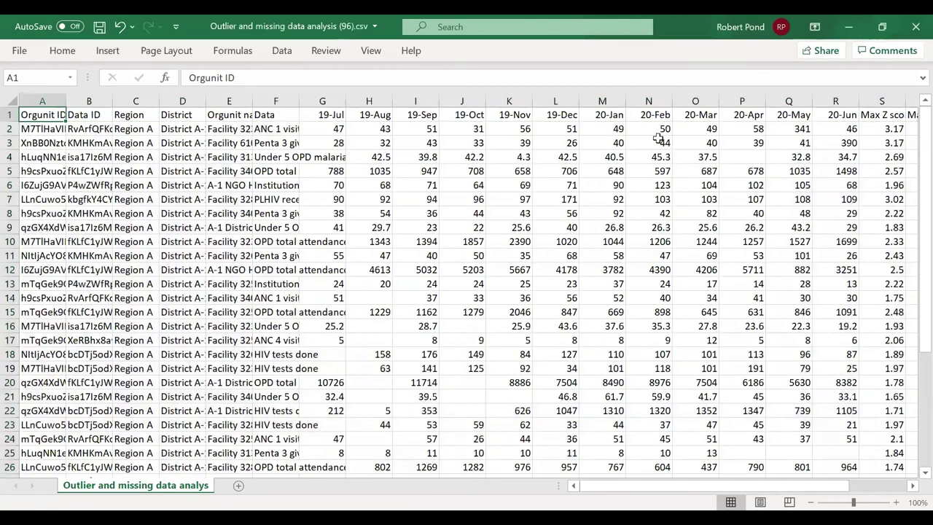
# Step: Fill the ANC 1 outlier for 20-May (Q2) and the Penta 3 outlier for 20-Jun (R3) with yellow
pyautogui.click(778, 125)
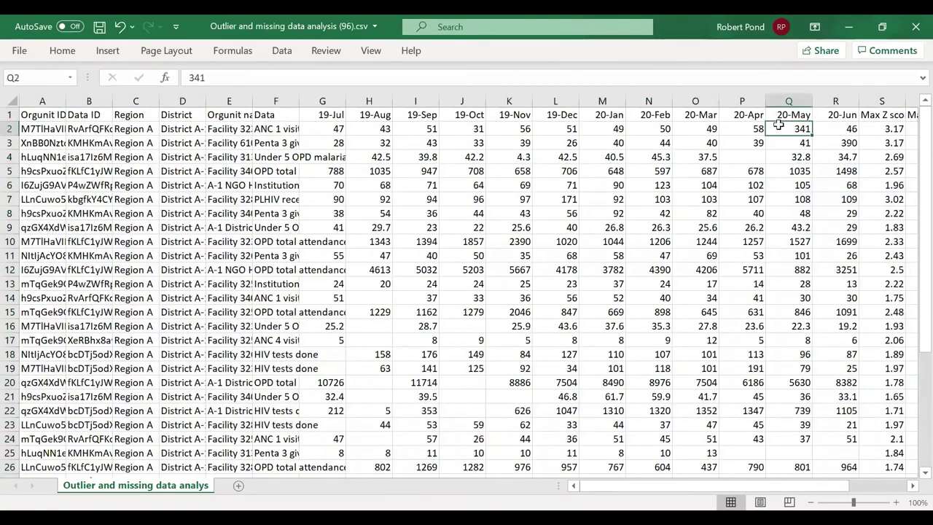
pyautogui.click(62, 51)
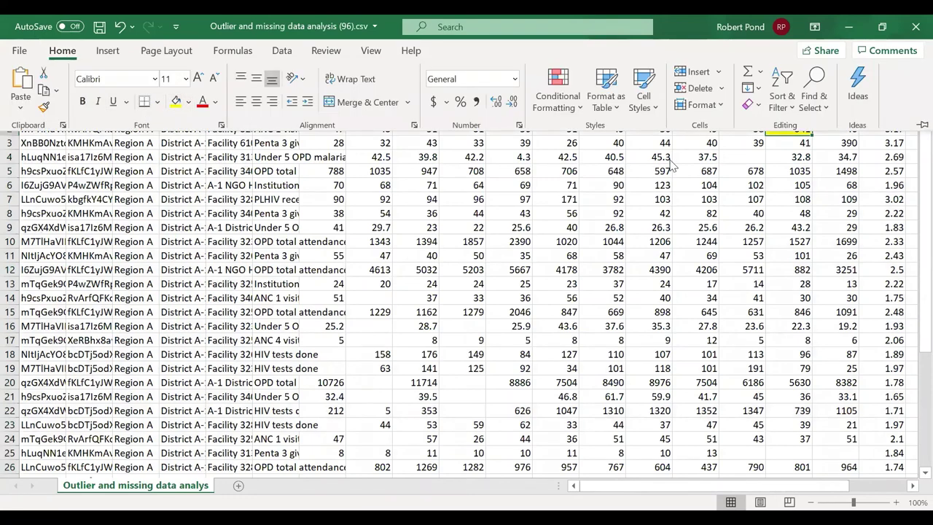
pyautogui.click(645, 156)
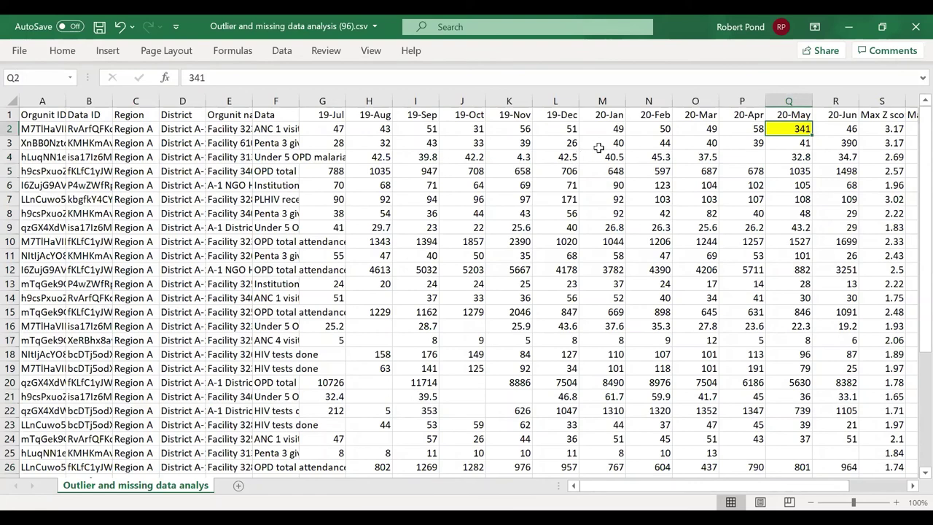
pyautogui.click(838, 142)
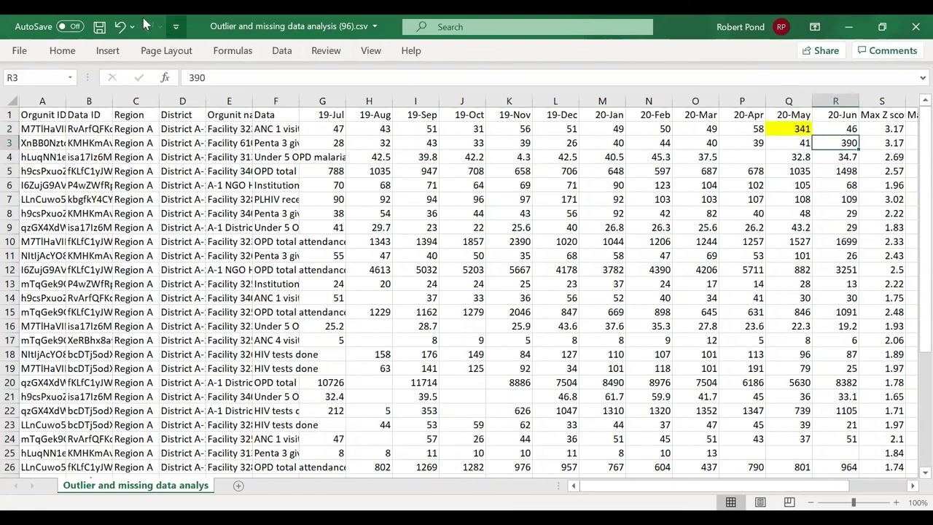
pyautogui.click(63, 52)
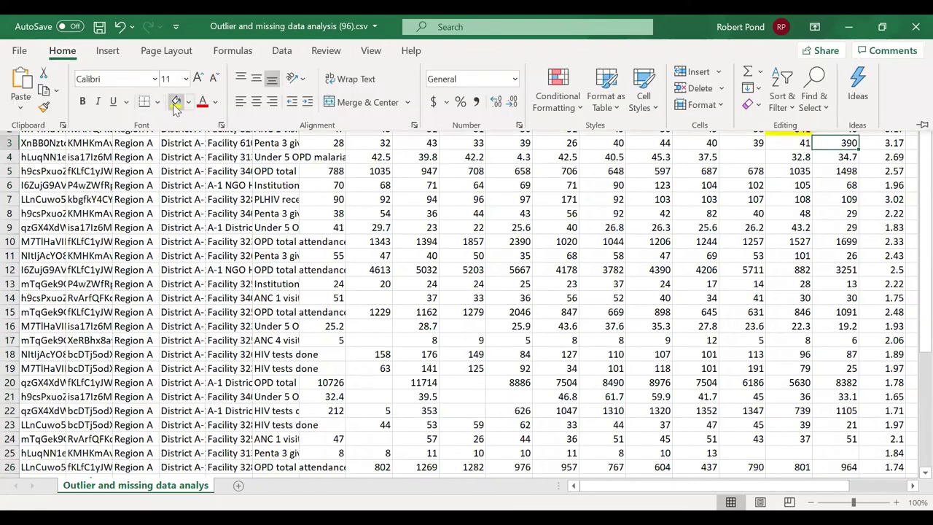
pyautogui.click(175, 102)
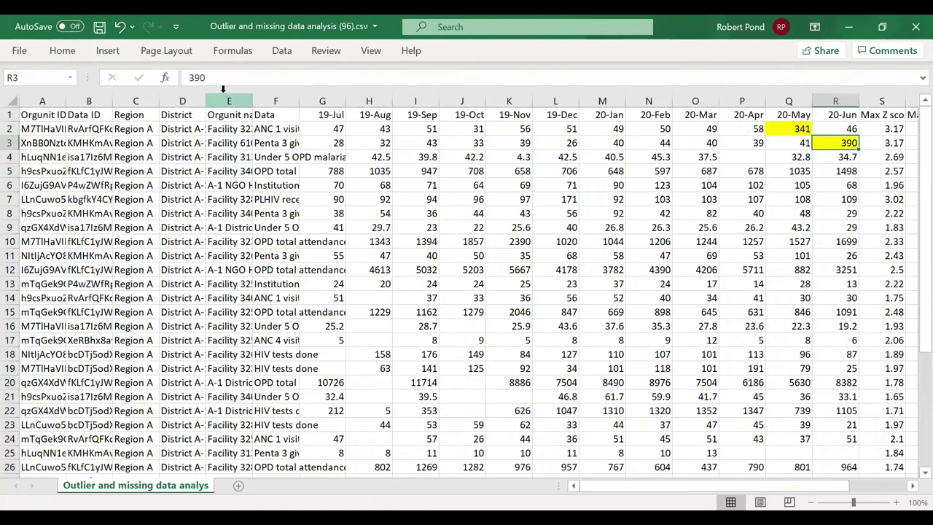
# Step: Sort the exported data by Gap weight from largest to smallest
pyautogui.click(281, 52)
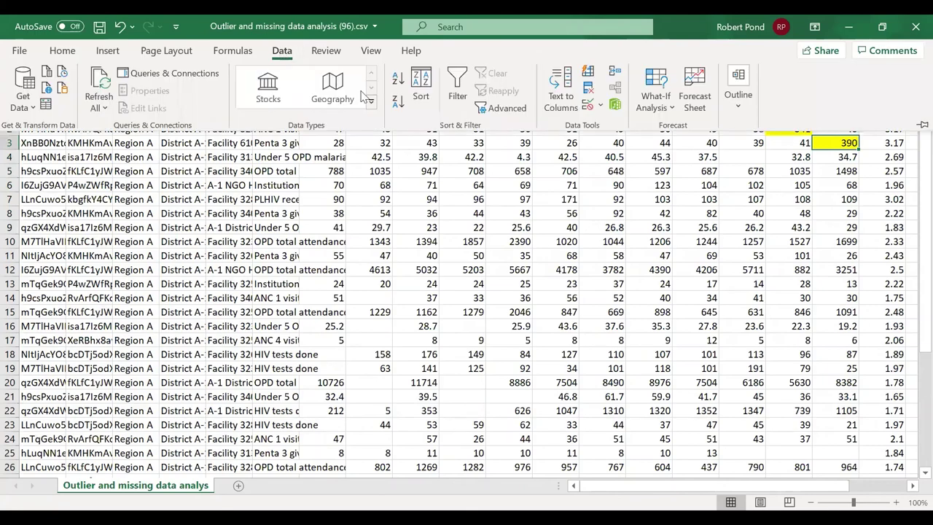
pyautogui.click(421, 80)
pyautogui.click(428, 218)
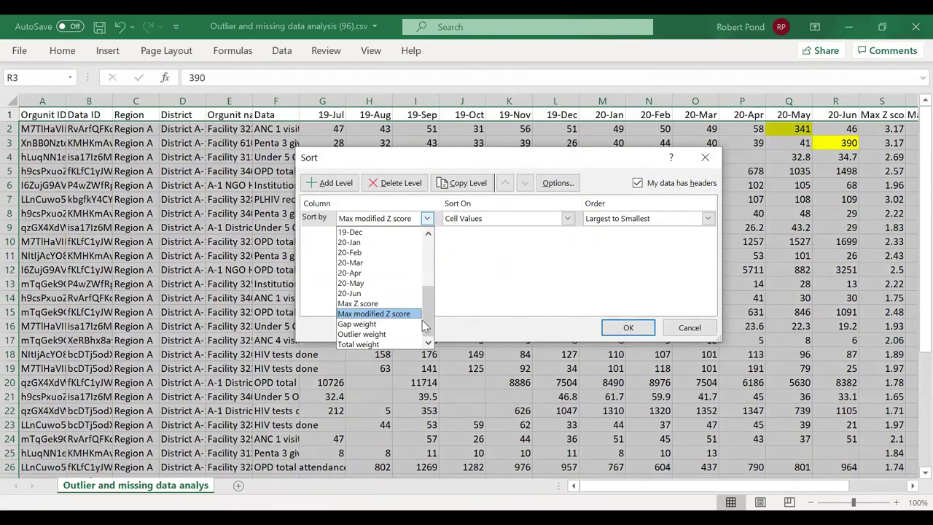
pyautogui.click(362, 323)
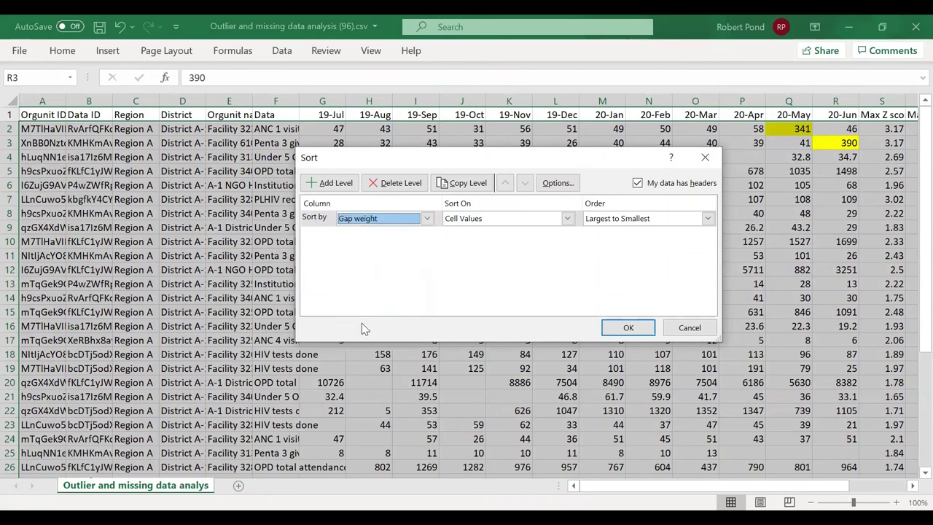
pyautogui.click(628, 328)
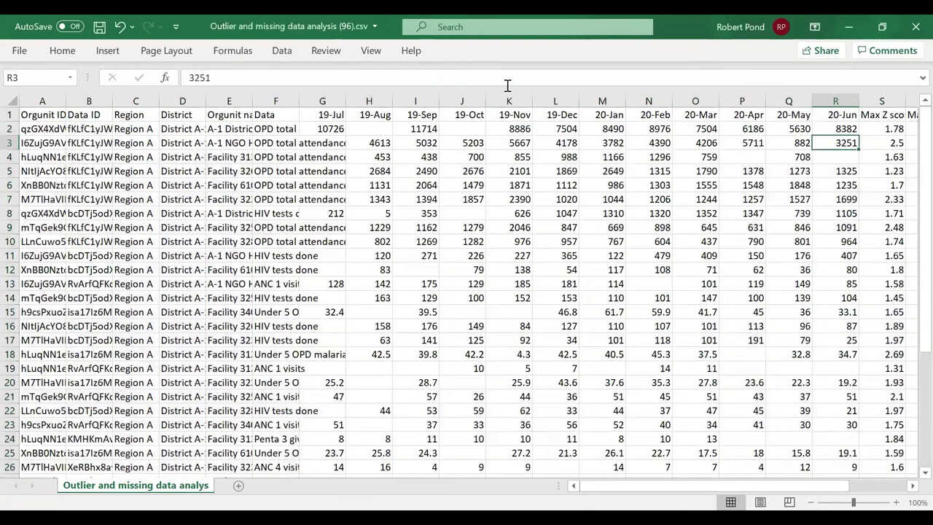
# Step: Fill the blank 19-Aug and 19-Oct cells of the first data row (H2 and J2) with yellow and return to the Data Quality Tool dashboard
pyautogui.click(369, 128)
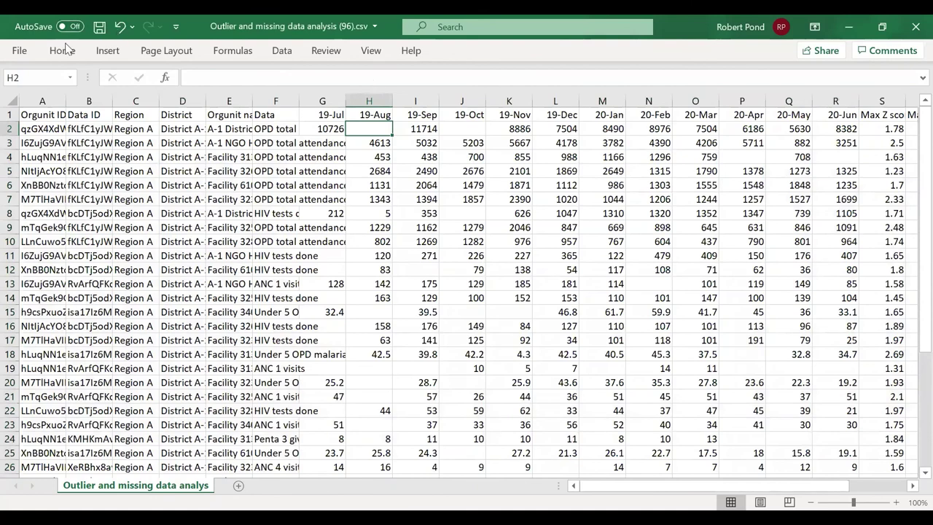
pyautogui.click(107, 50)
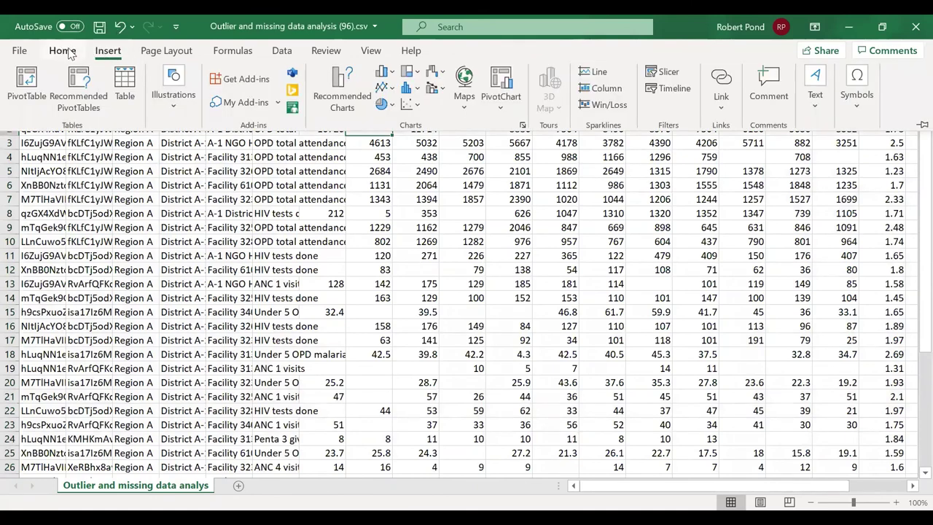
pyautogui.click(62, 50)
pyautogui.click(174, 107)
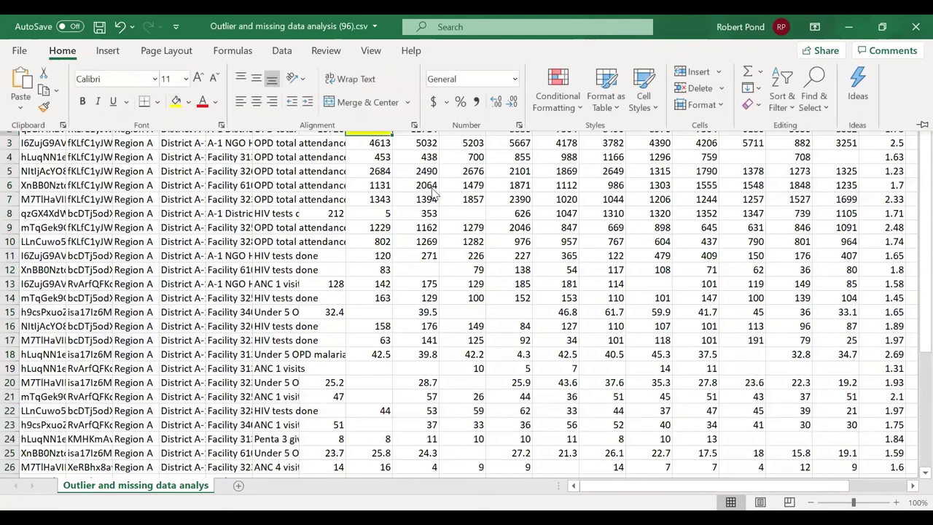
pyautogui.click(454, 129)
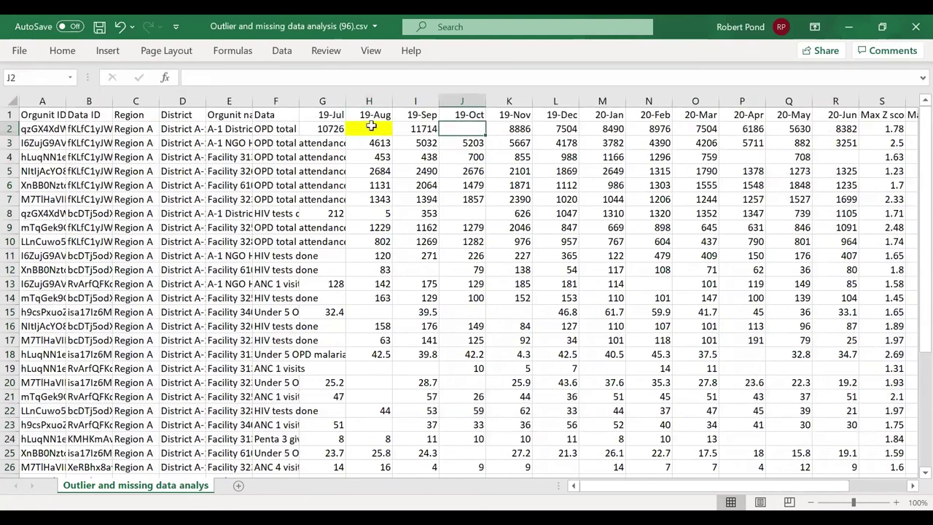
pyautogui.click(62, 51)
pyautogui.click(181, 106)
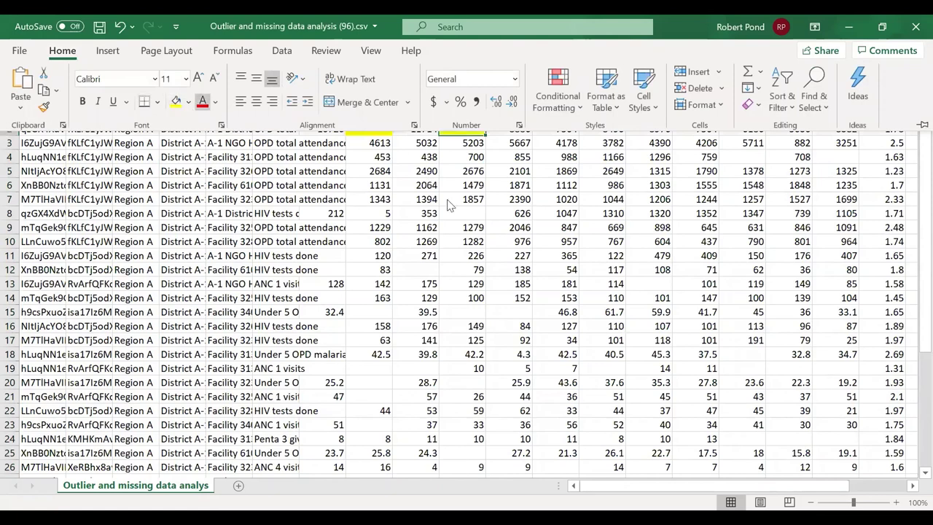
pyautogui.click(561, 52)
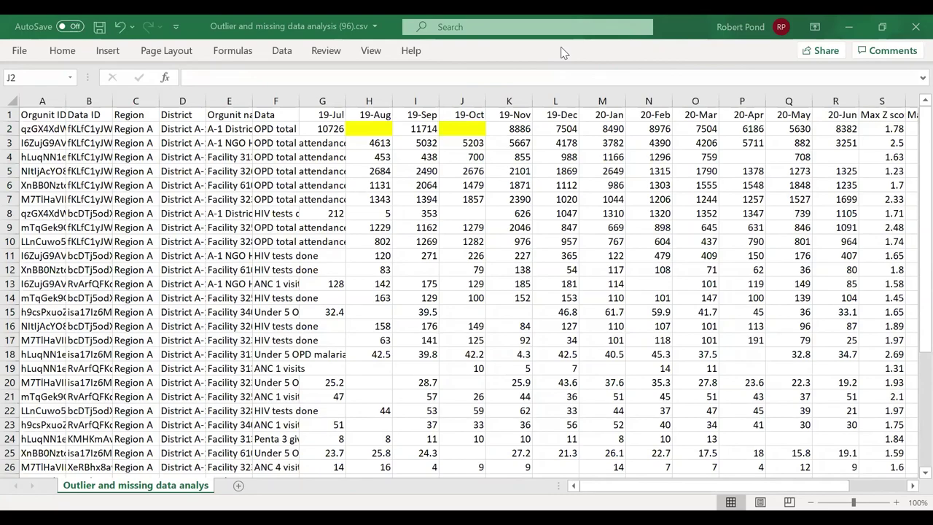
pyautogui.hotkey('alt', 'Tab')
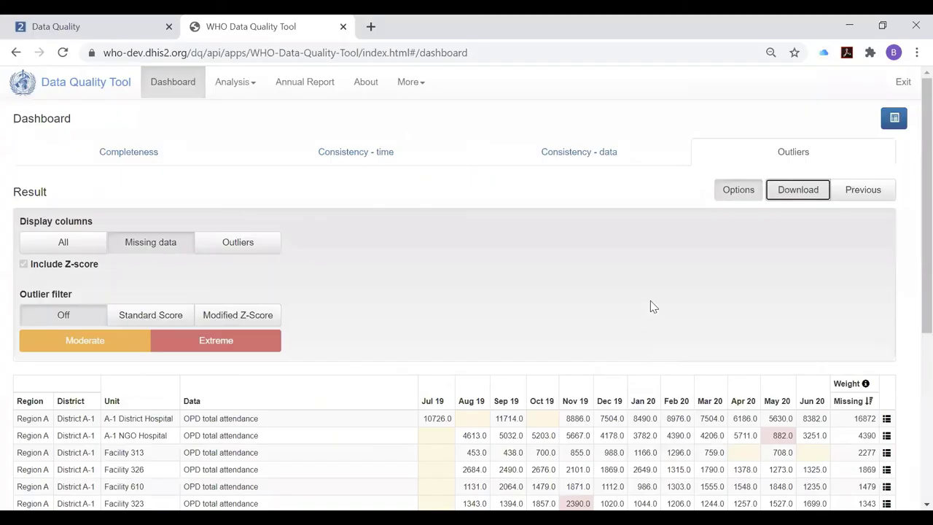